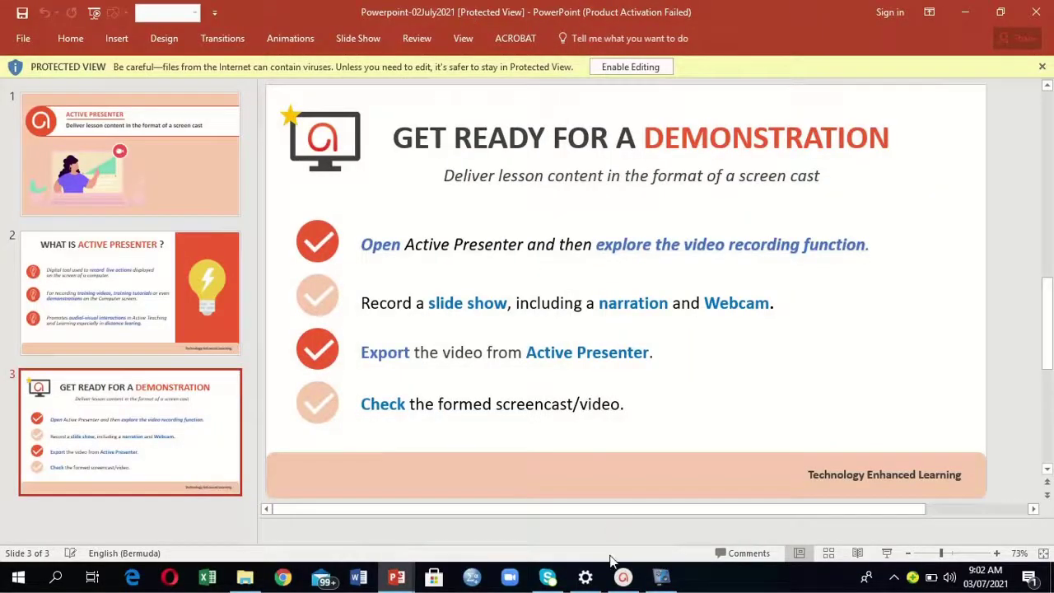
# Launch ActivePresenter from the Start menu's ActivePresenter folder and bring its window forward
pyautogui.moveTo(623, 576)
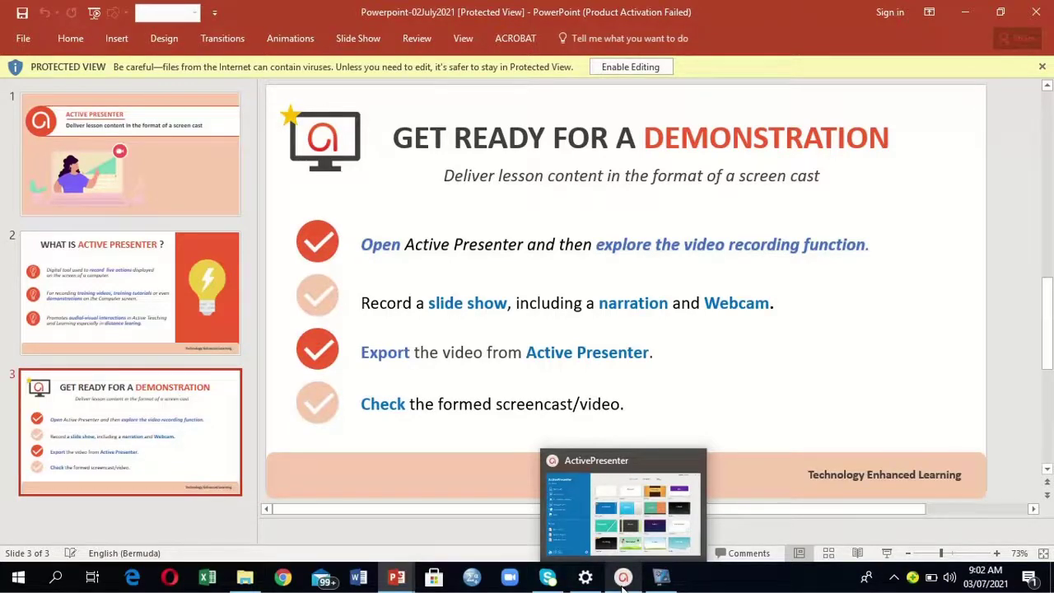
pyautogui.click(18, 580)
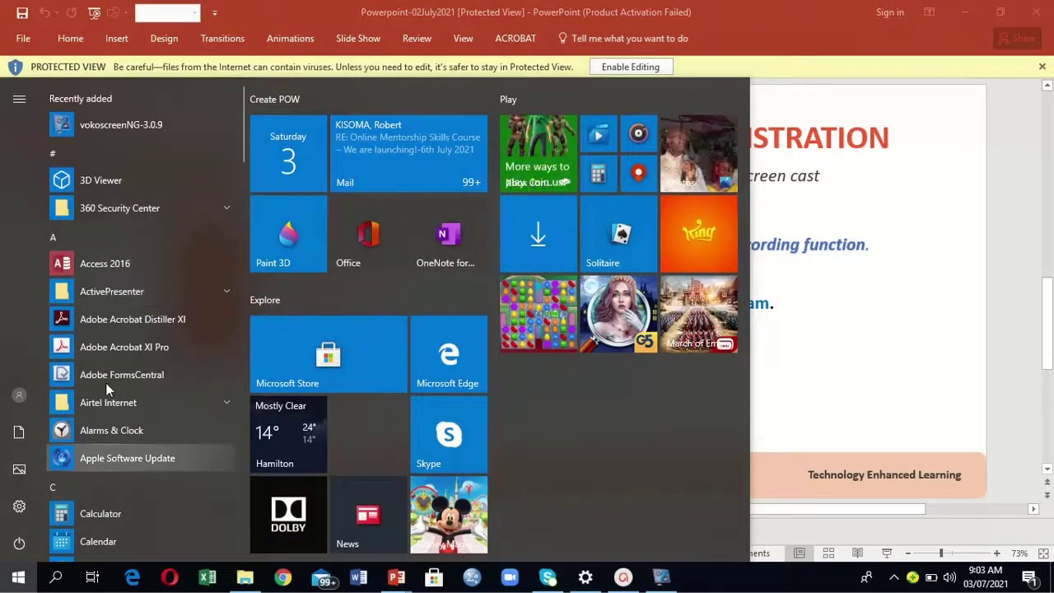
pyautogui.click(173, 292)
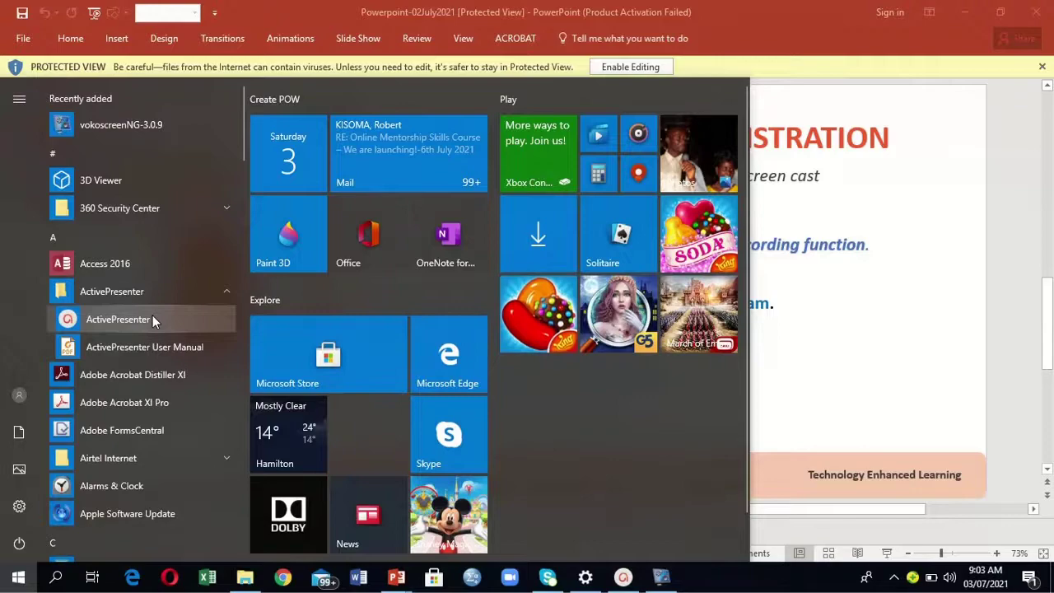
pyautogui.click(152, 319)
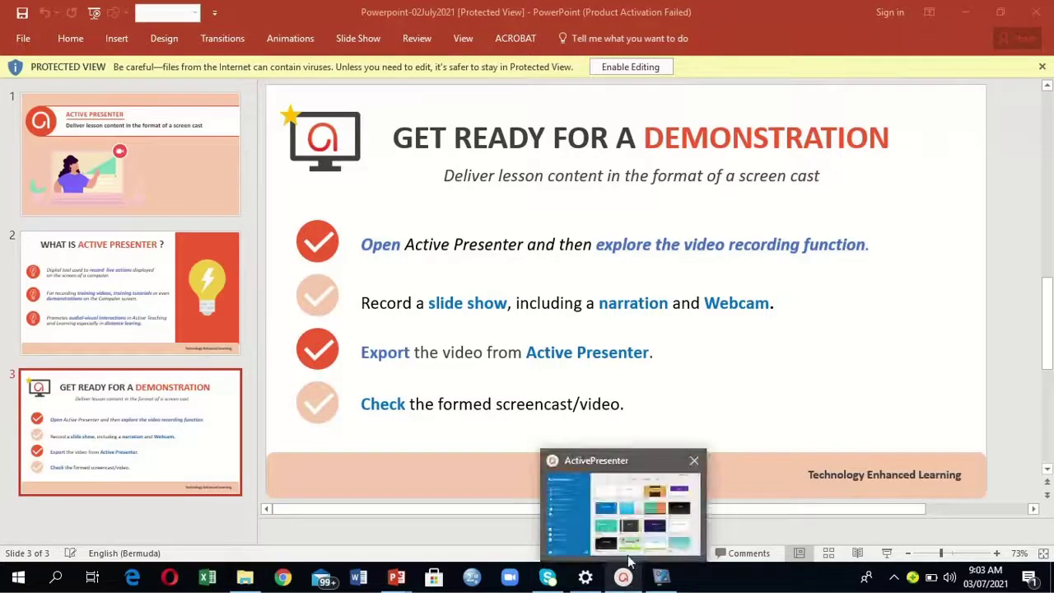
pyautogui.click(628, 523)
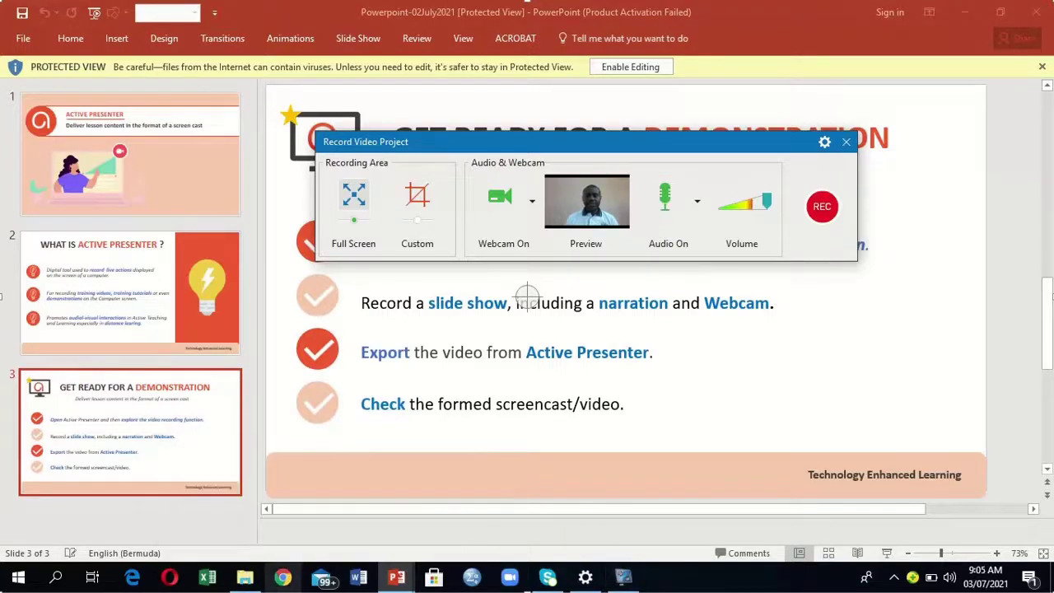
# Bring the Demonstration_Lesson folder forward, then switch to the Lesson_Demonstration-02July2021 presentation
pyautogui.moveTo(245, 579)
pyautogui.click(247, 527)
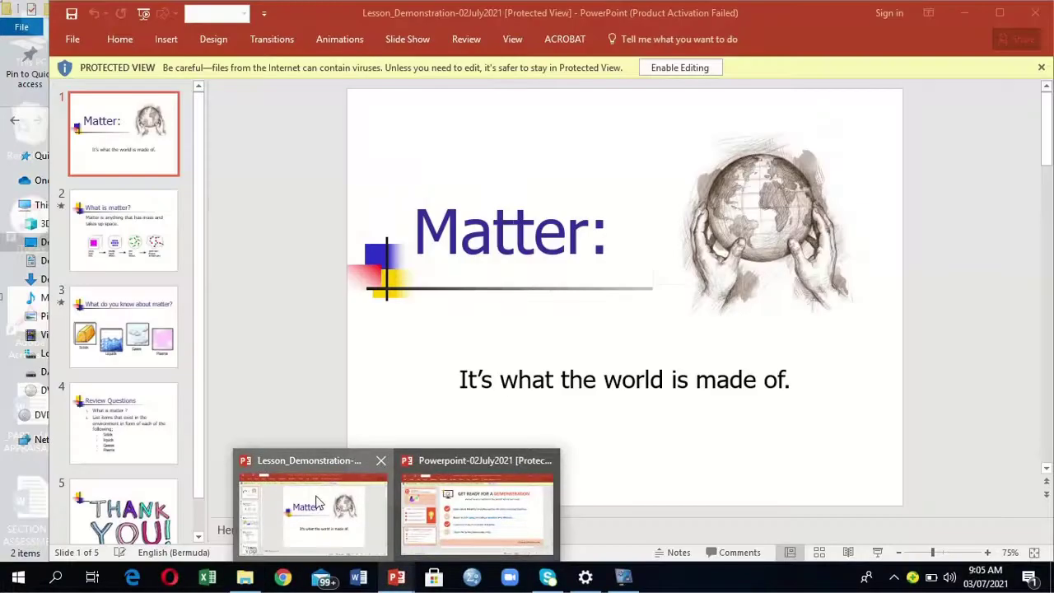
pyautogui.click(313, 527)
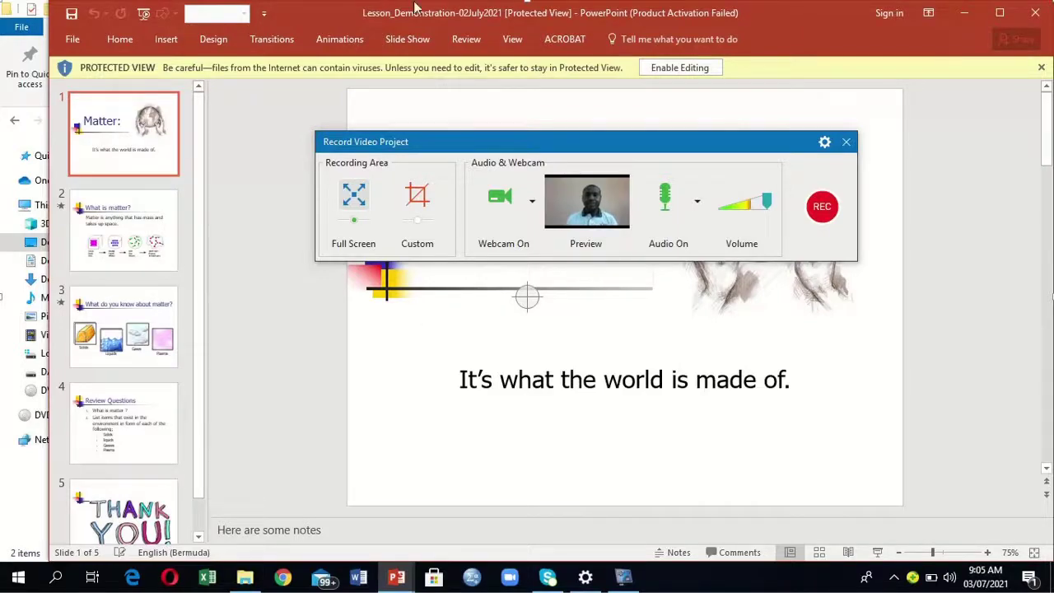
# Run the Matter deck as a full-screen slide show From Beginning
pyautogui.click(412, 41)
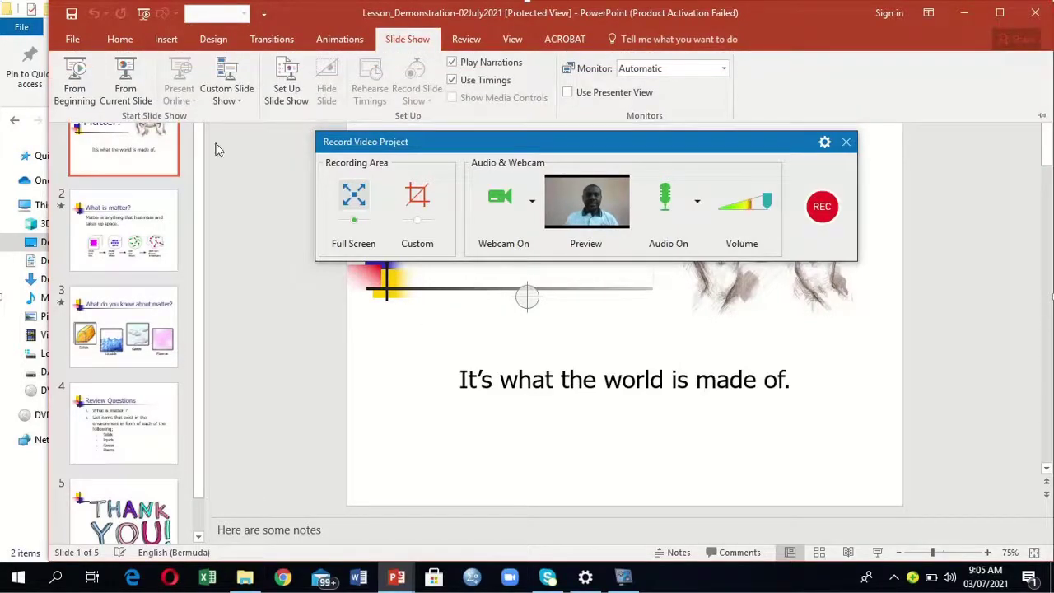
pyautogui.click(76, 82)
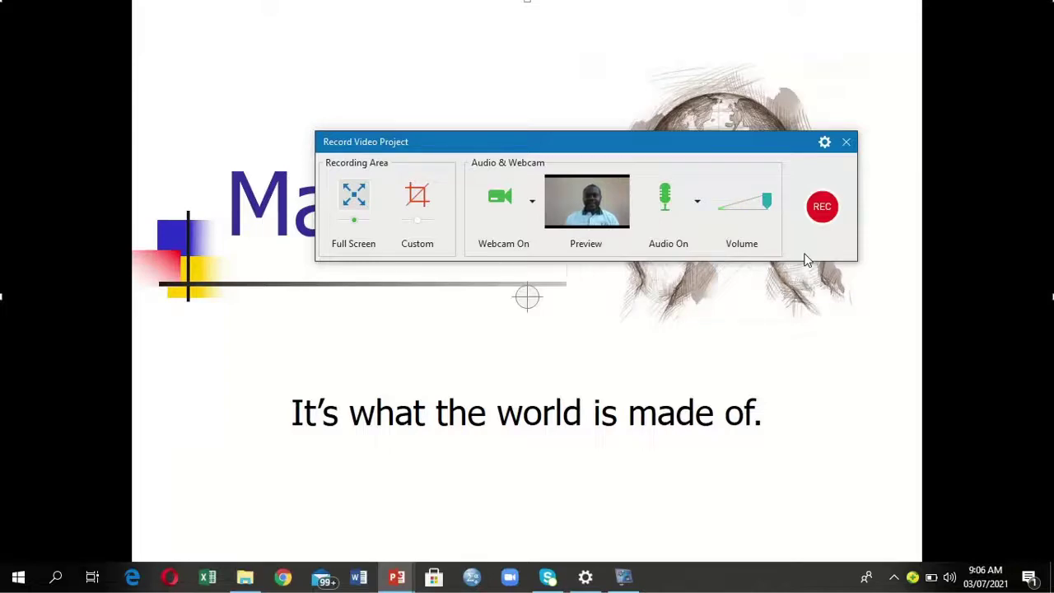
# Record with webcam and audio while advancing from the title slide to the Thank You slide
pyautogui.click(822, 207)
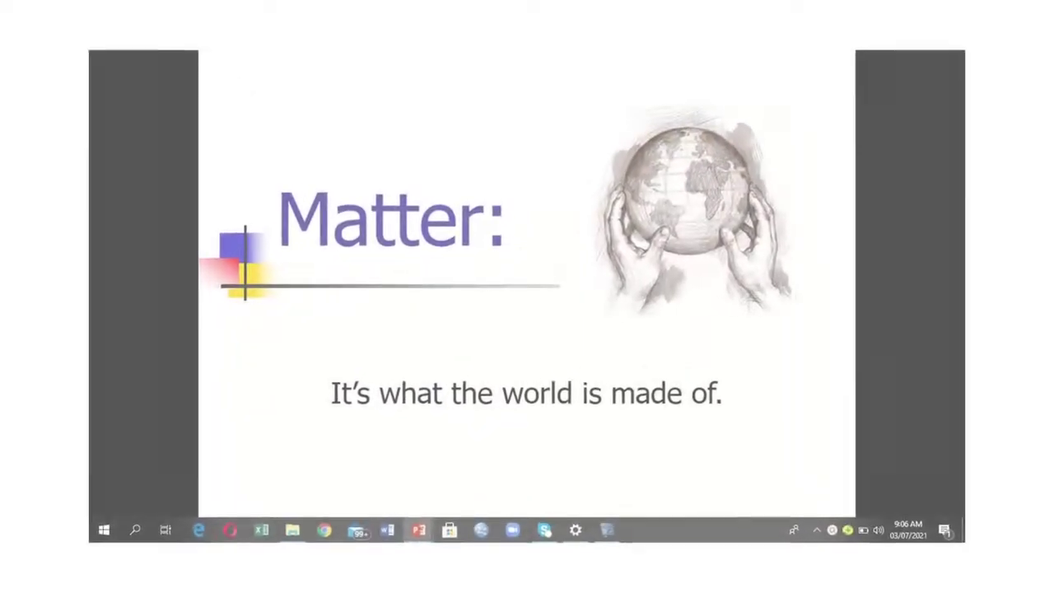
pyautogui.press('Right')
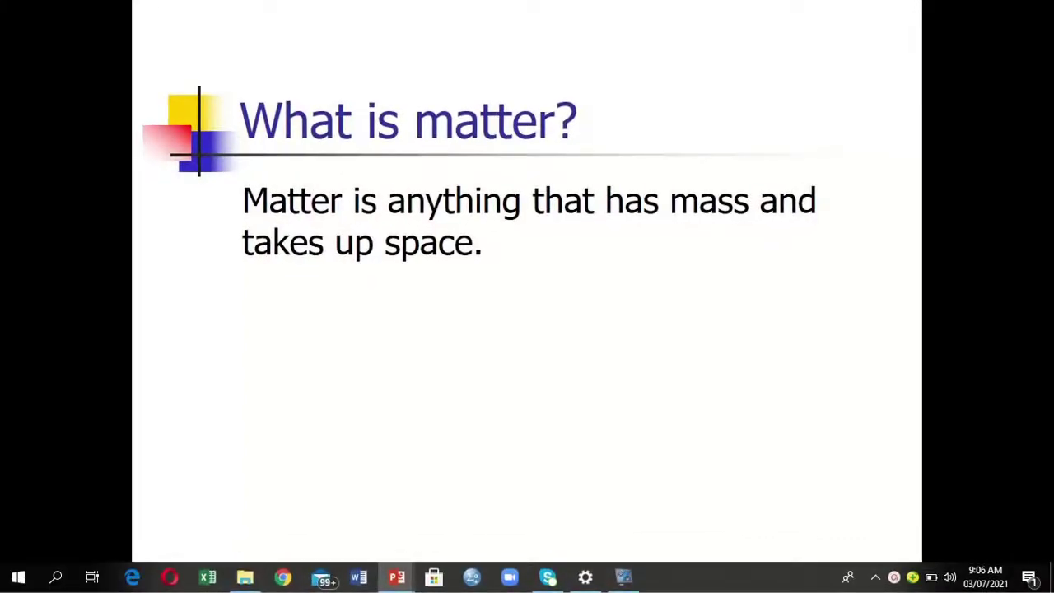
pyautogui.press('Right')
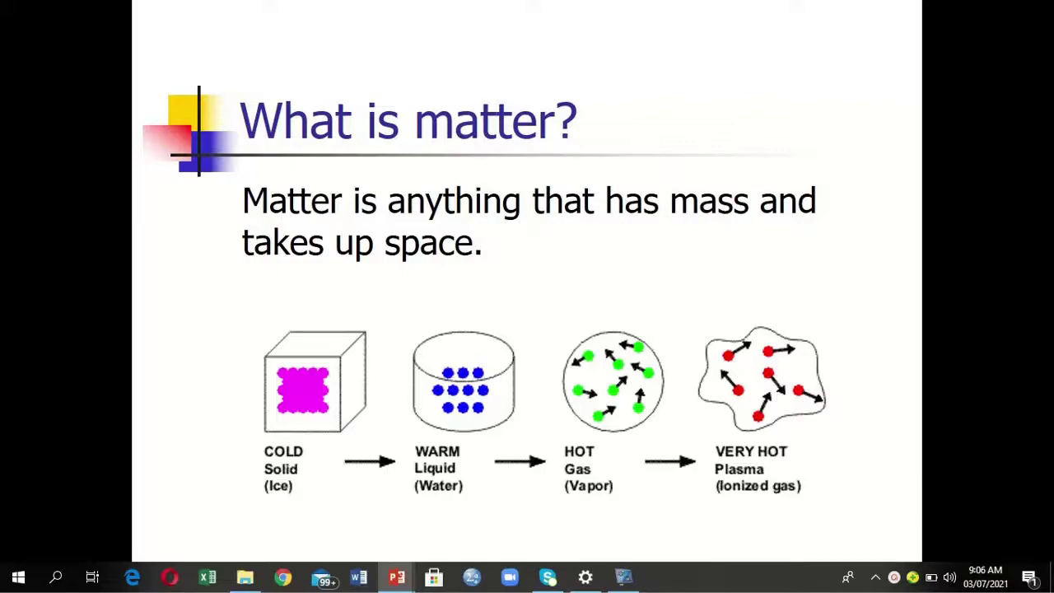
pyautogui.press('Right')
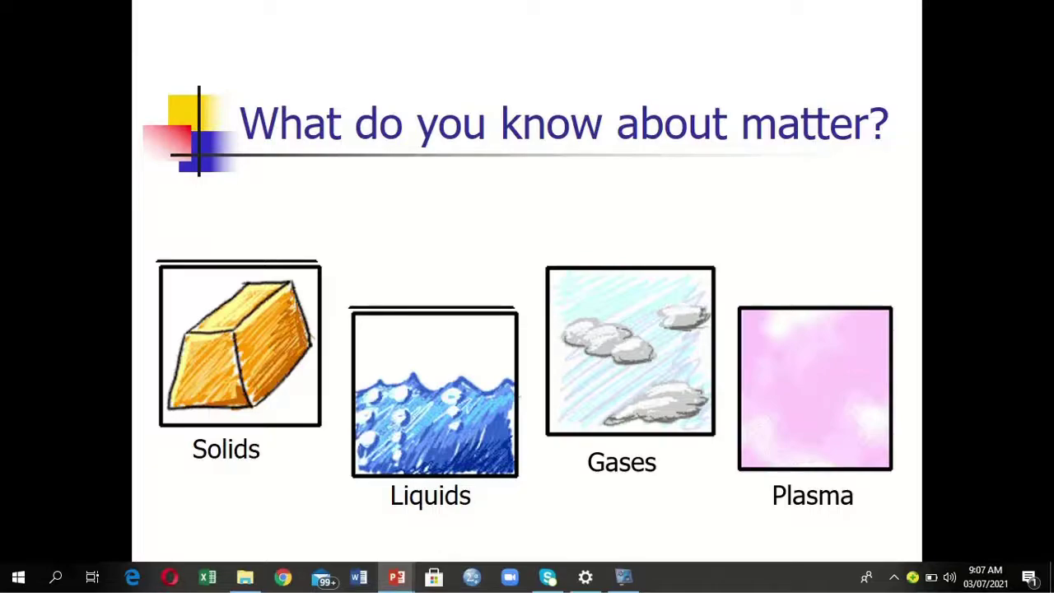
pyautogui.press('Right')
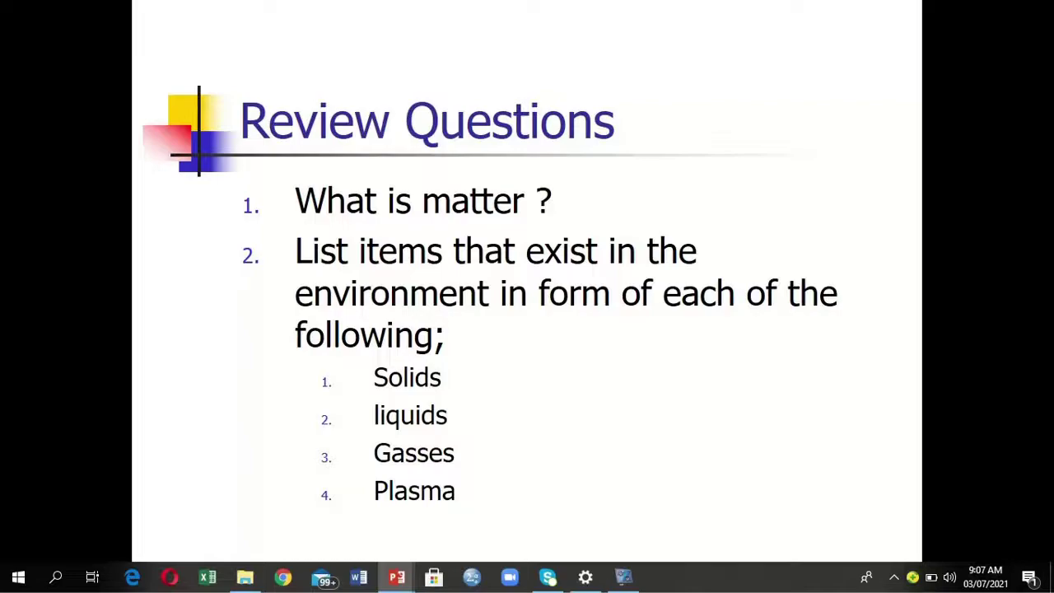
pyautogui.press('Right')
pyautogui.click(894, 576)
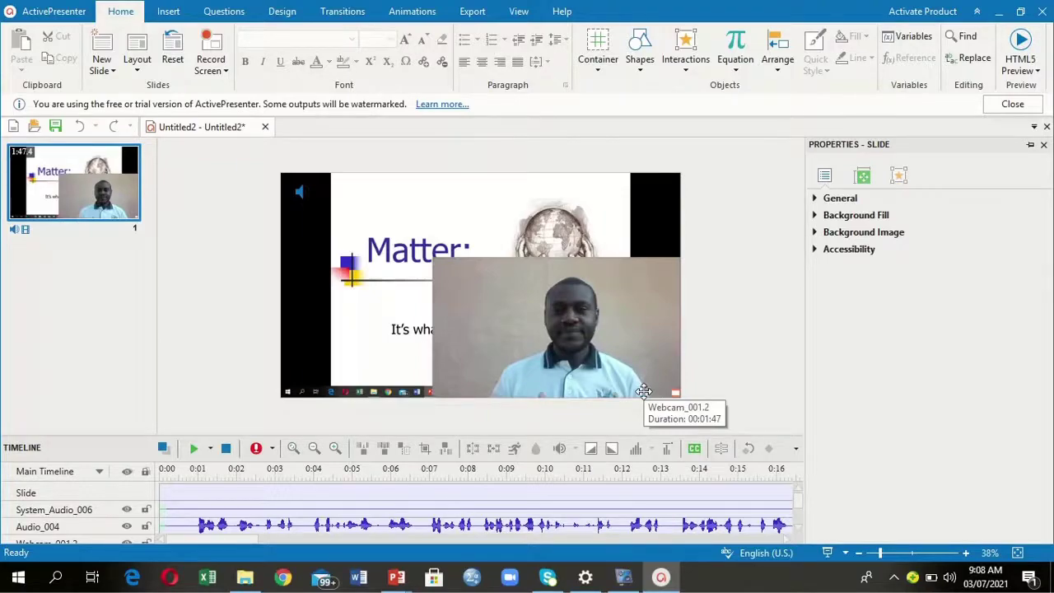
# Resize the webcam video smaller into the bottom-right corner, uncovering the Matter slide text
pyautogui.click(644, 390)
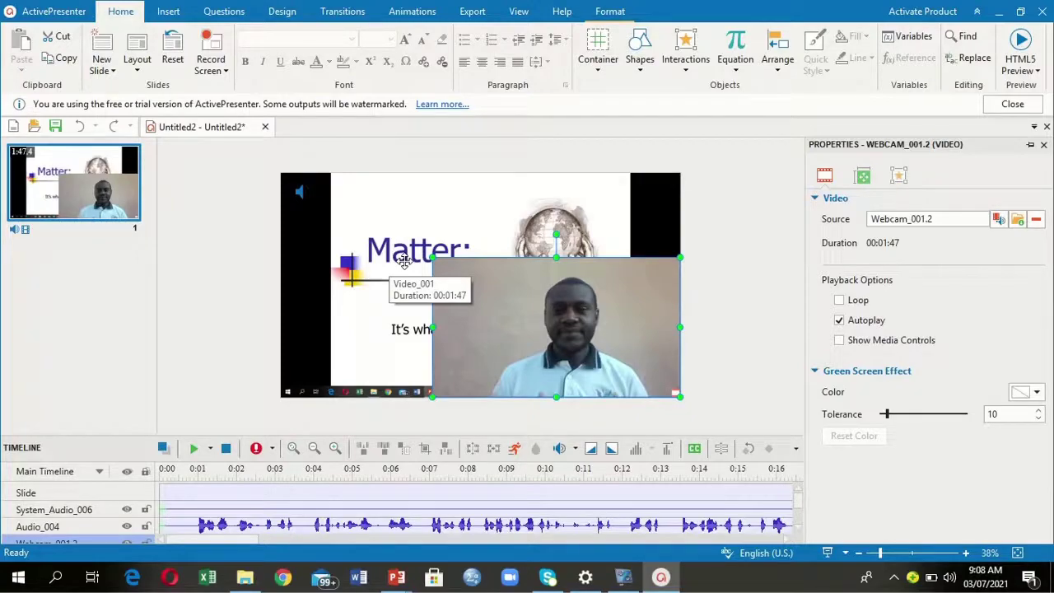
pyautogui.moveTo(432, 258); pyautogui.dragTo(565, 333)
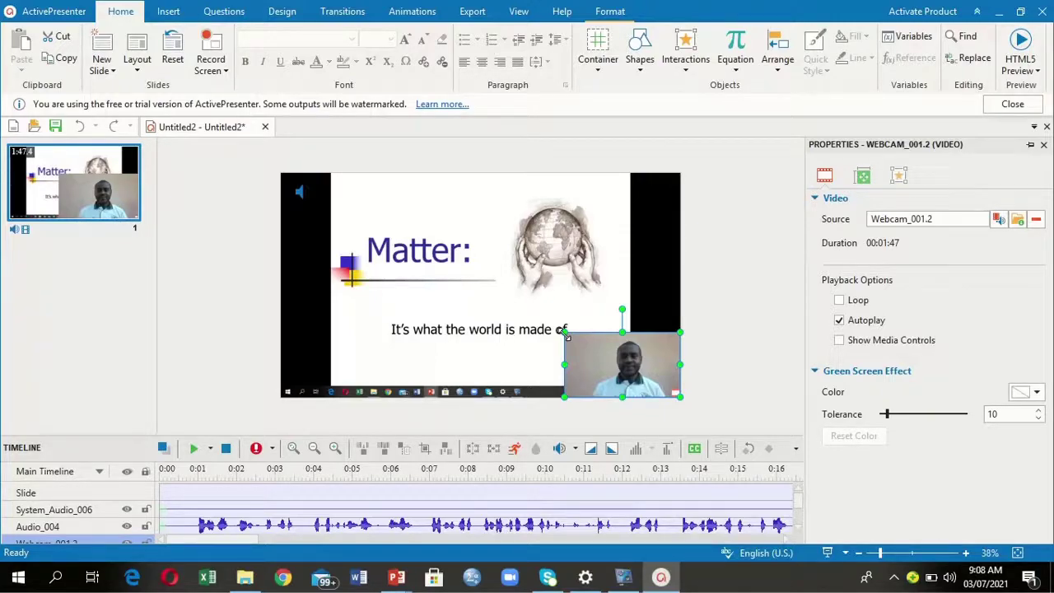
pyautogui.moveTo(564, 331); pyautogui.dragTo(576, 341)
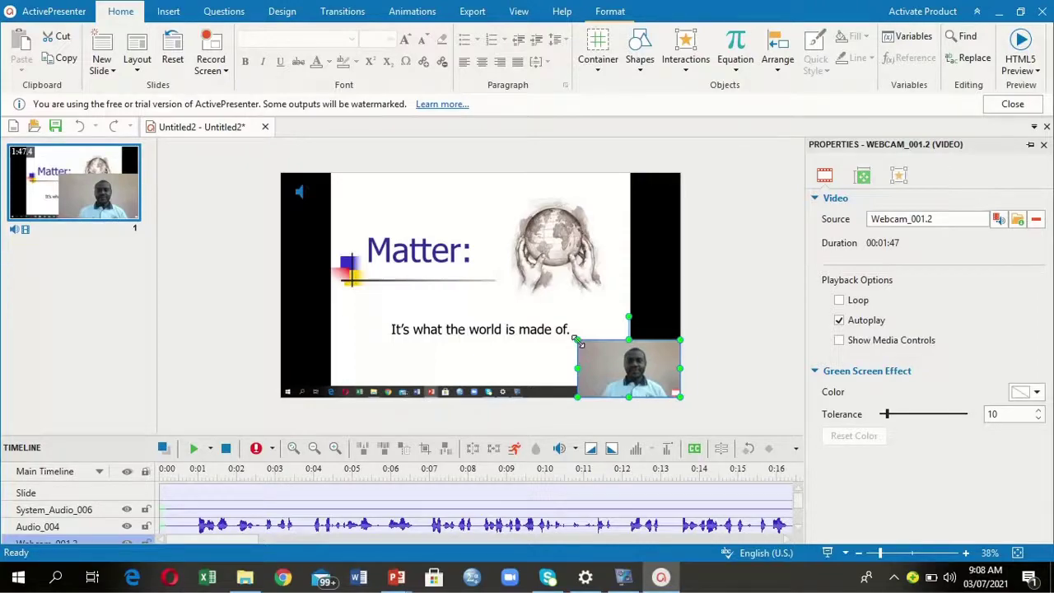
pyautogui.moveTo(577, 340); pyautogui.dragTo(594, 350)
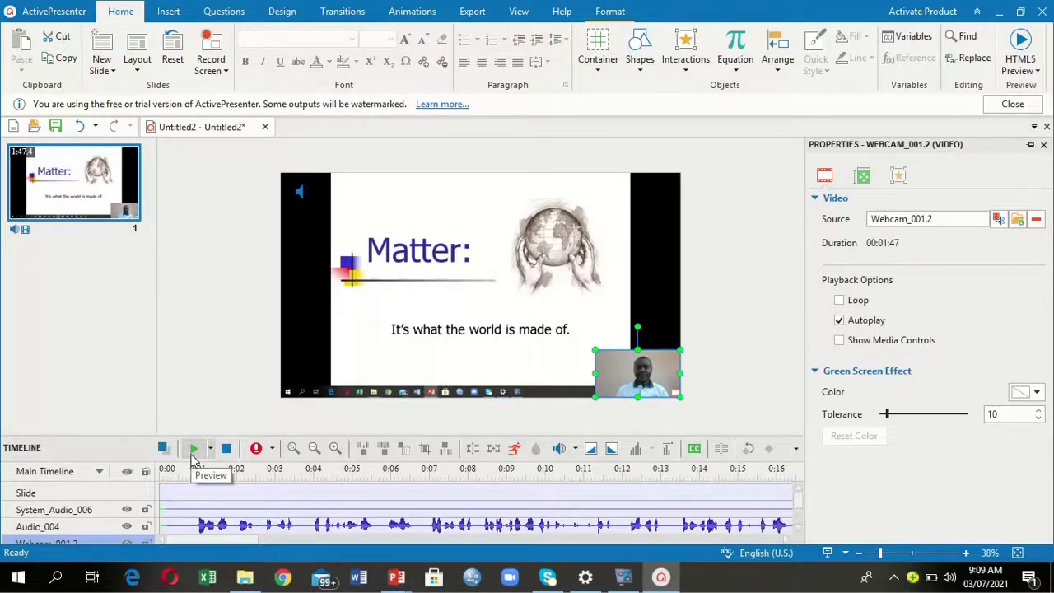
# Preview the recording and stop it around 0:12.5 on the What is matter? slide
pyautogui.click(194, 455)
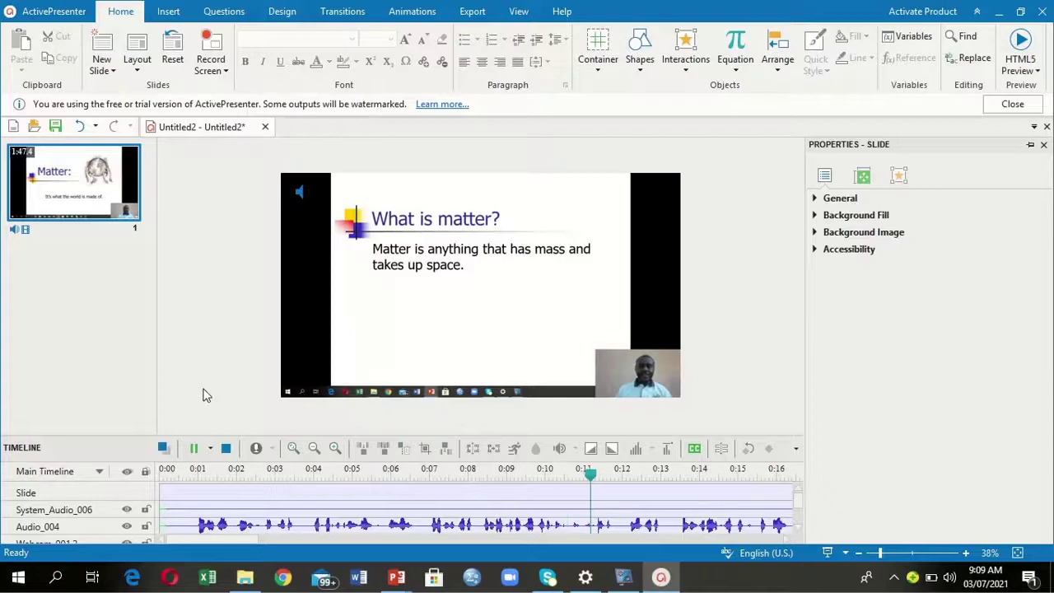
pyautogui.click(226, 453)
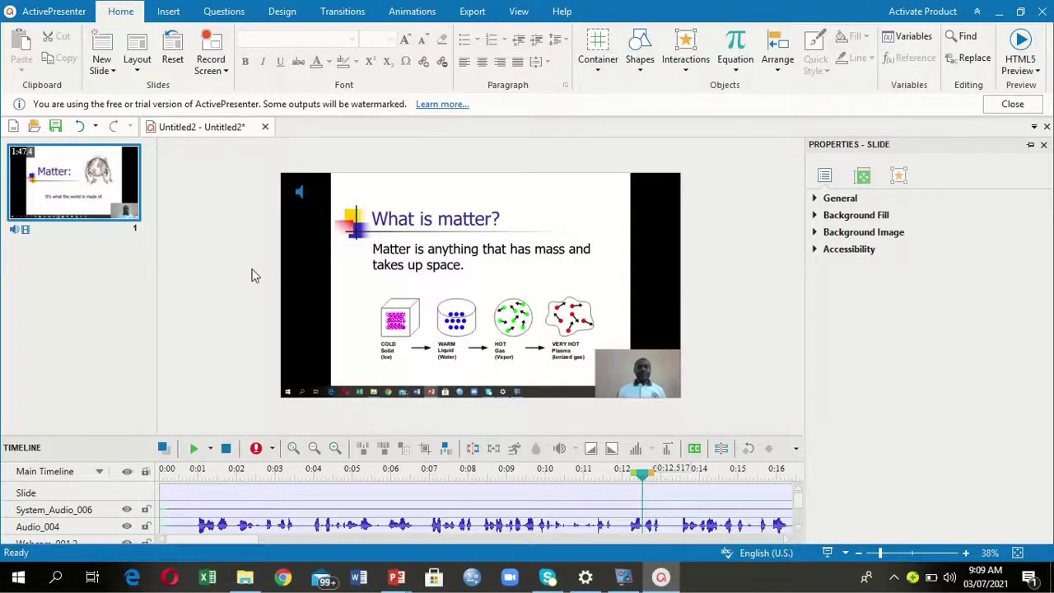
# Browse the main menu, Record Screen options, Insert and Questions tabs, then show the Export options
pyautogui.click(57, 15)
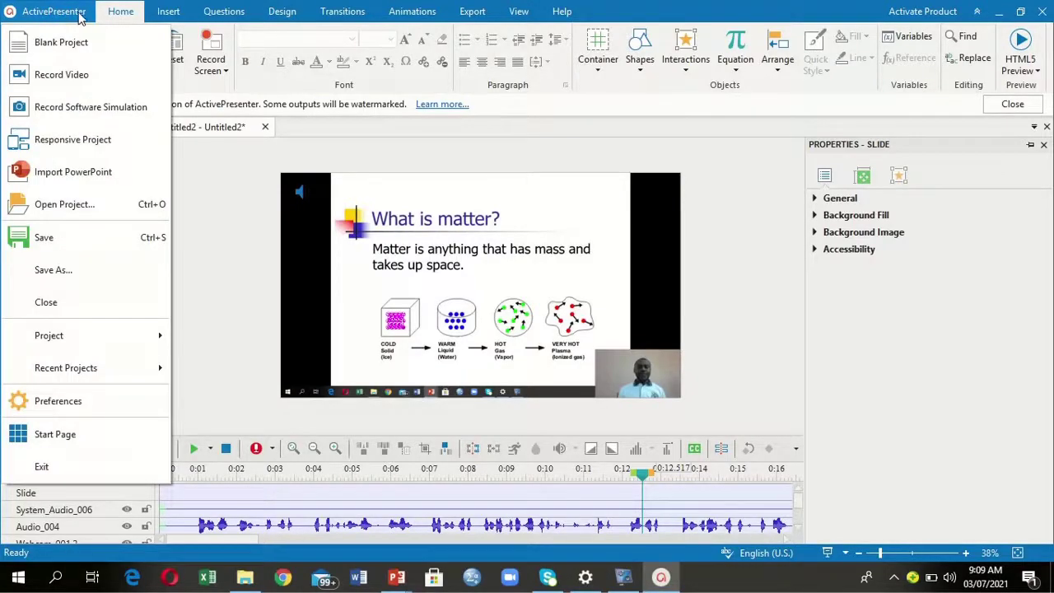
pyautogui.click(80, 15)
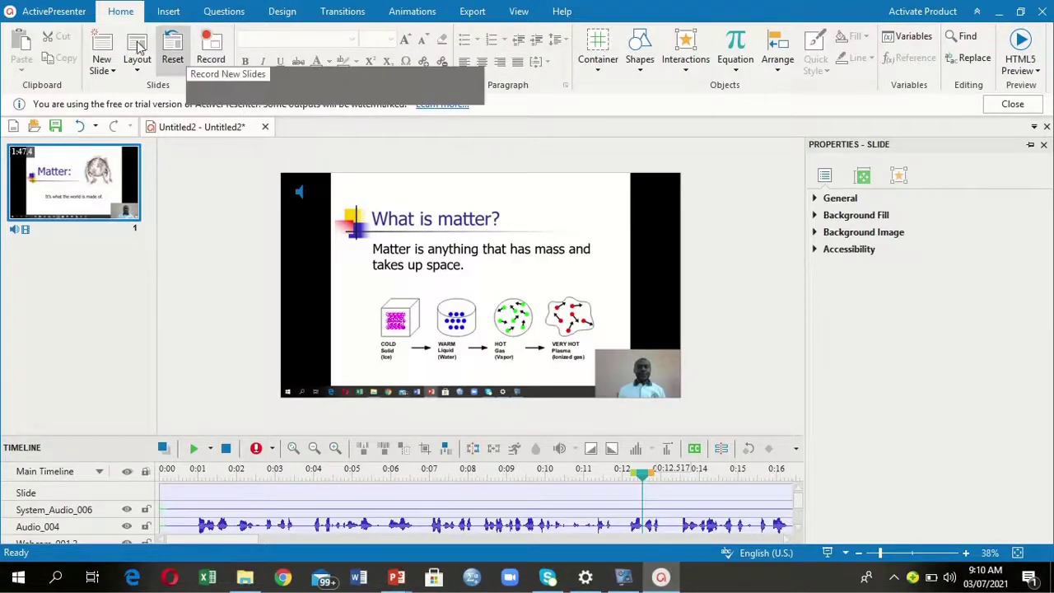
pyautogui.click(33, 13)
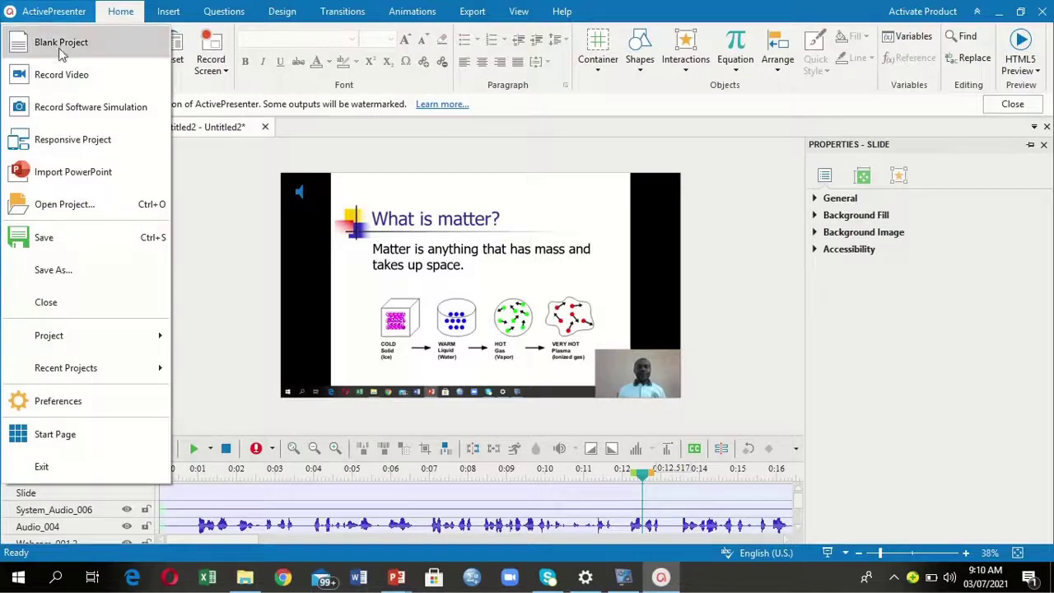
pyautogui.click(120, 12)
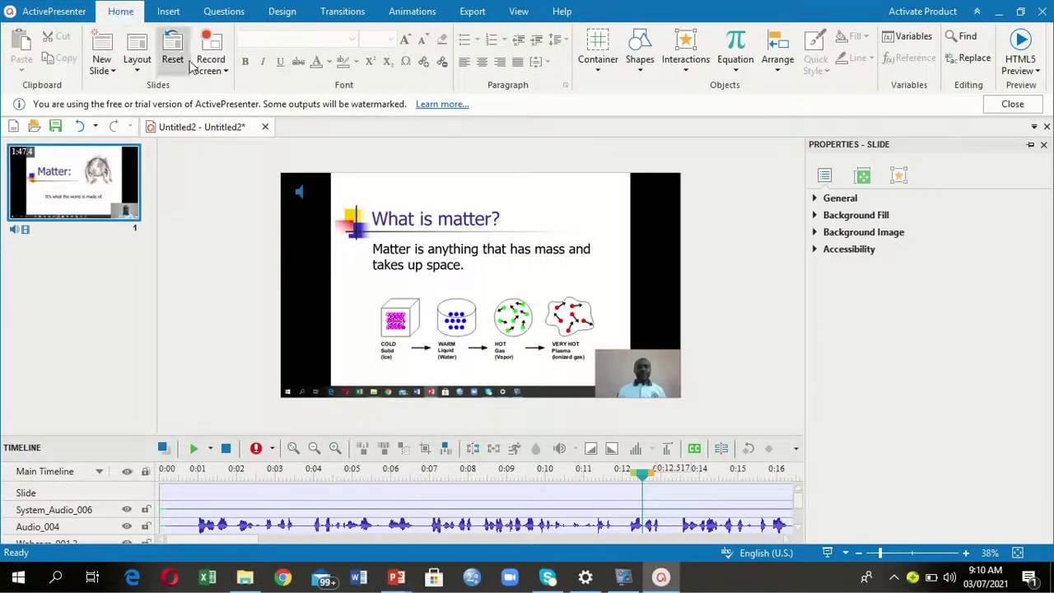
pyautogui.click(226, 76)
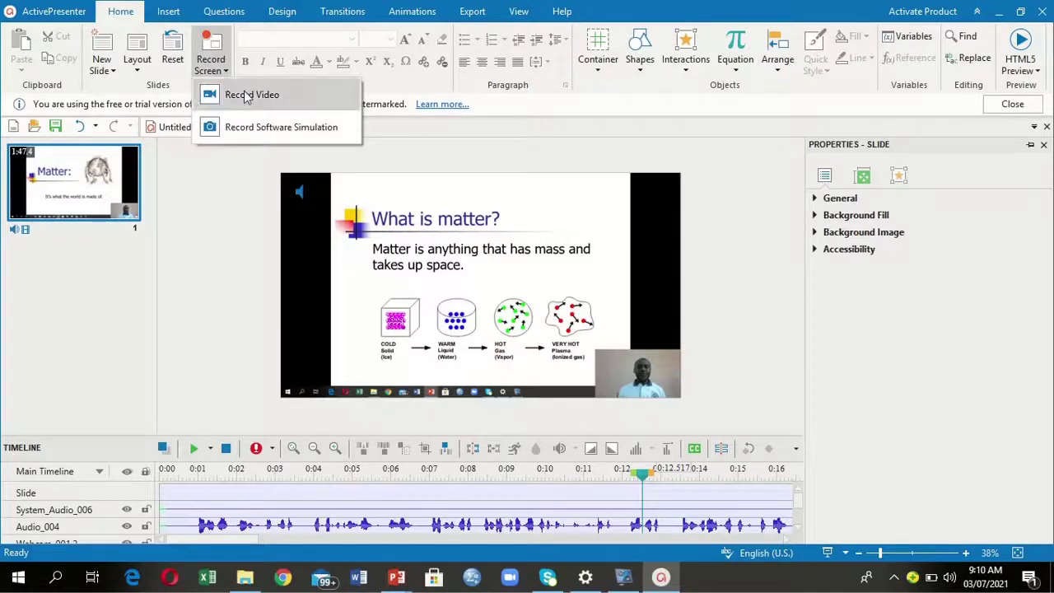
pyautogui.click(224, 224)
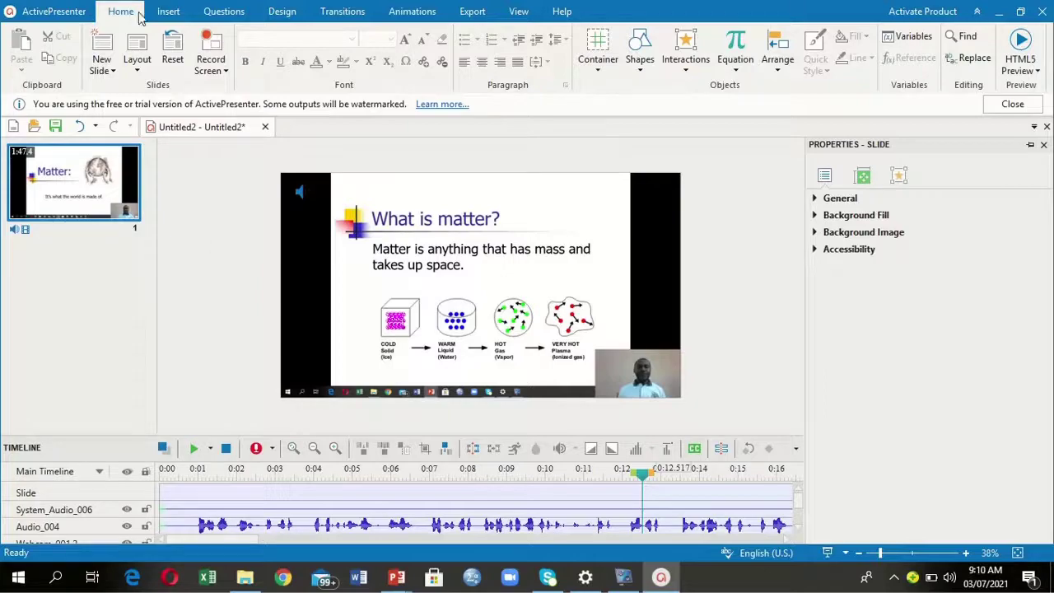
pyautogui.click(165, 13)
pyautogui.click(223, 11)
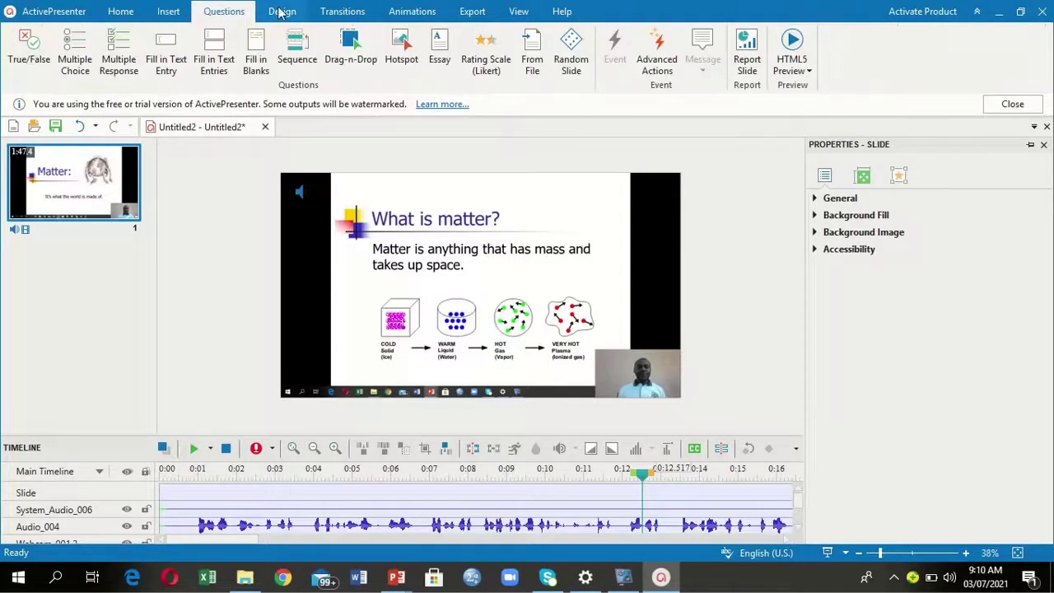
pyautogui.click(476, 15)
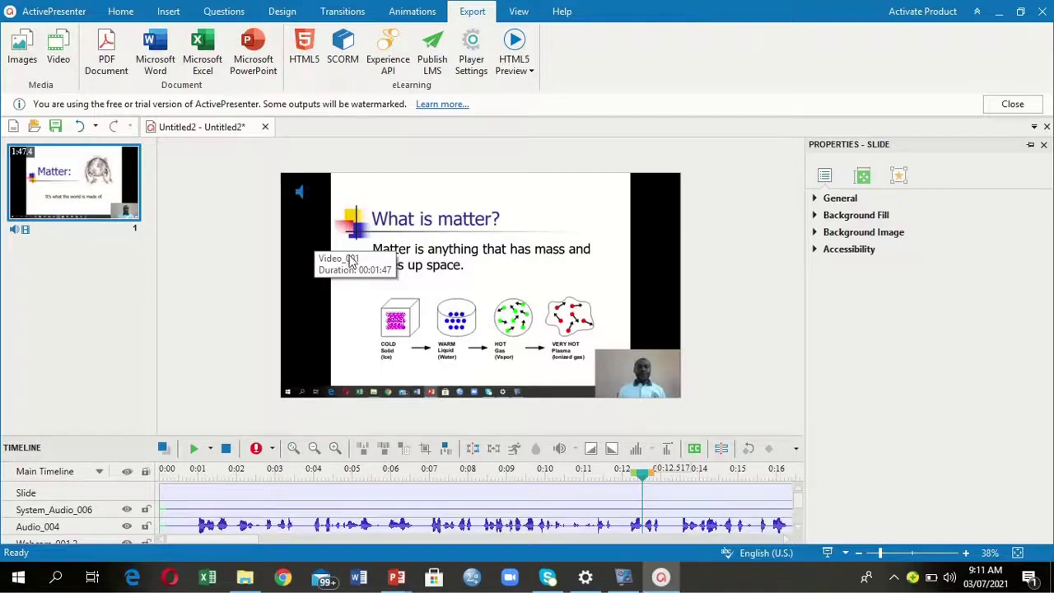
pyautogui.click(372, 301)
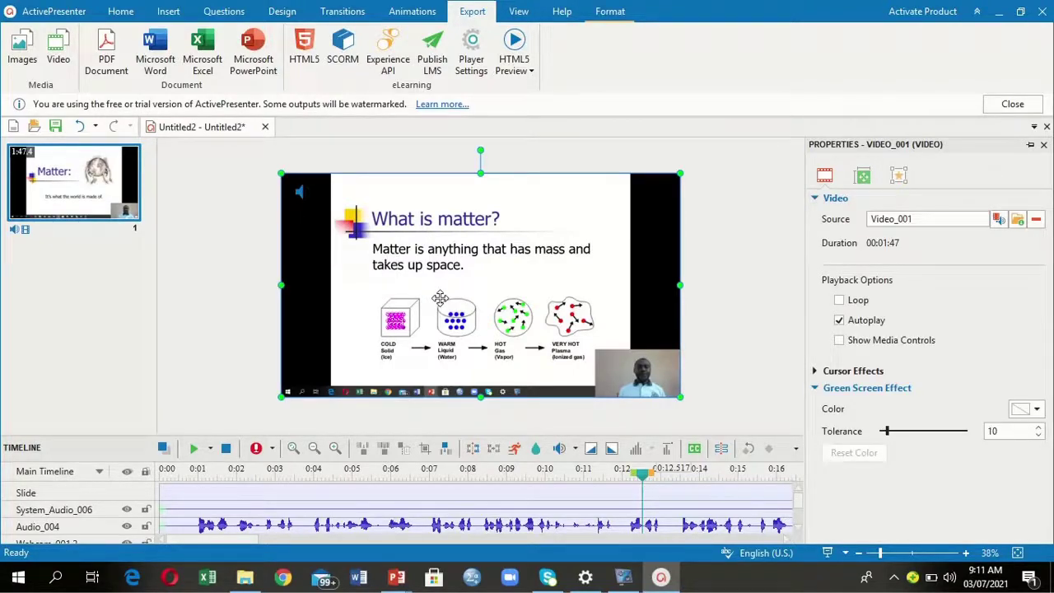
pyautogui.moveTo(280, 174); pyautogui.dragTo(374, 225)
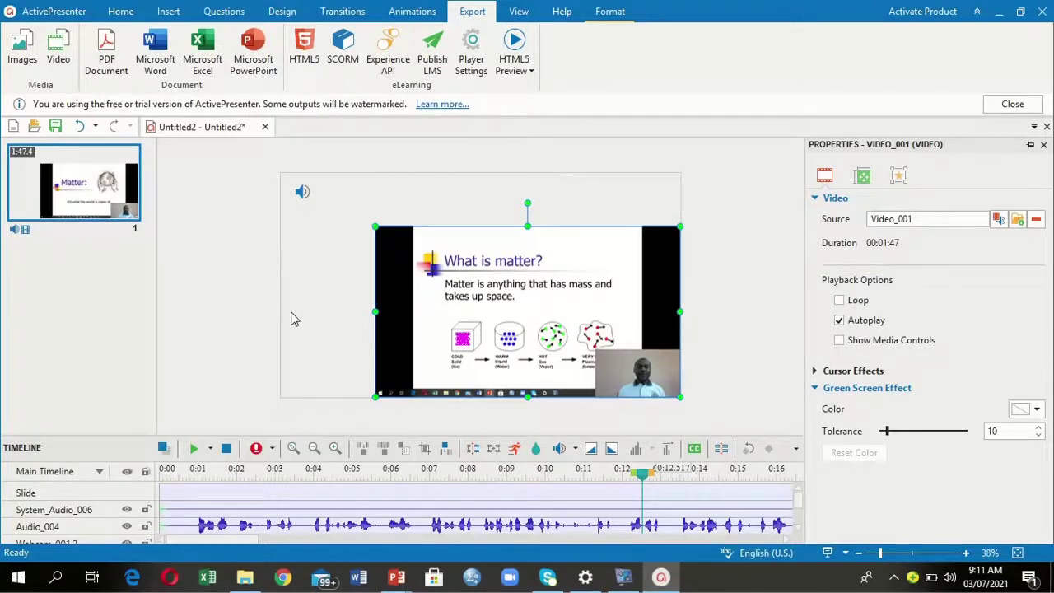
pyautogui.moveTo(374, 226); pyautogui.dragTo(278, 180)
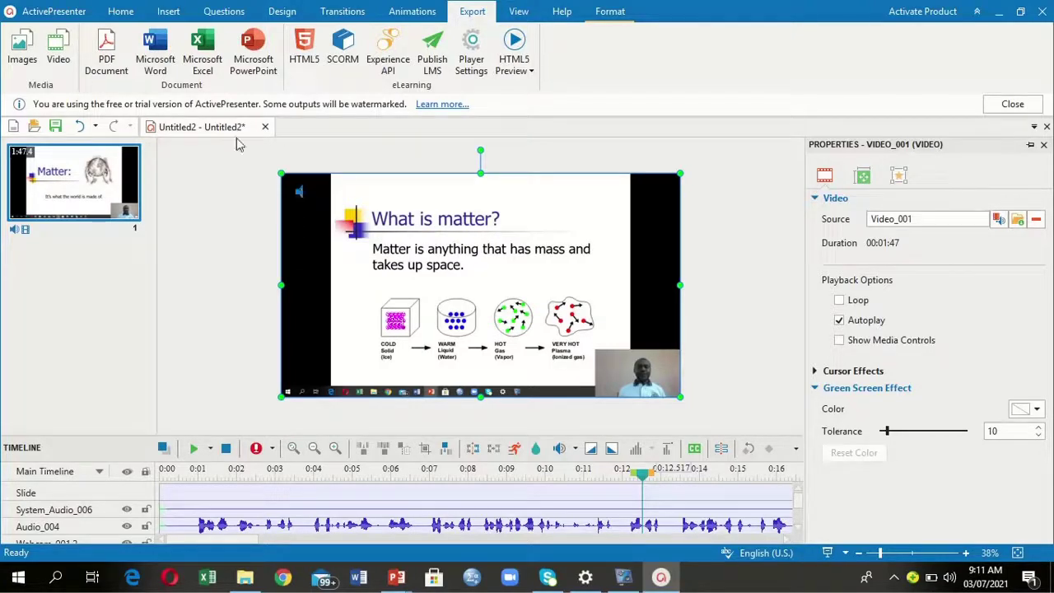
# Open the Export To Video settings and browse for the output file location
pyautogui.click(66, 57)
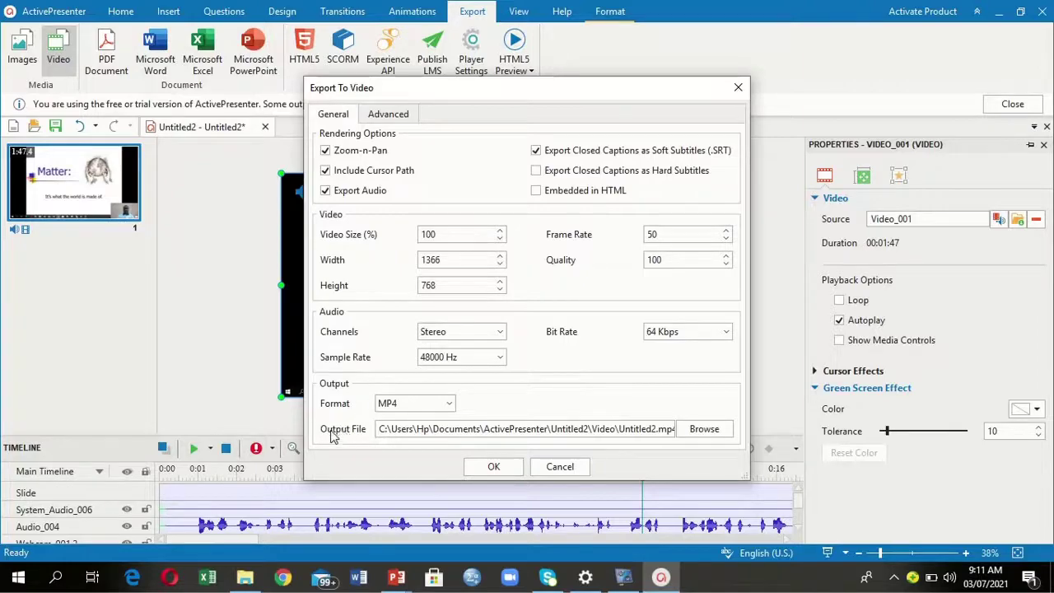
pyautogui.click(704, 429)
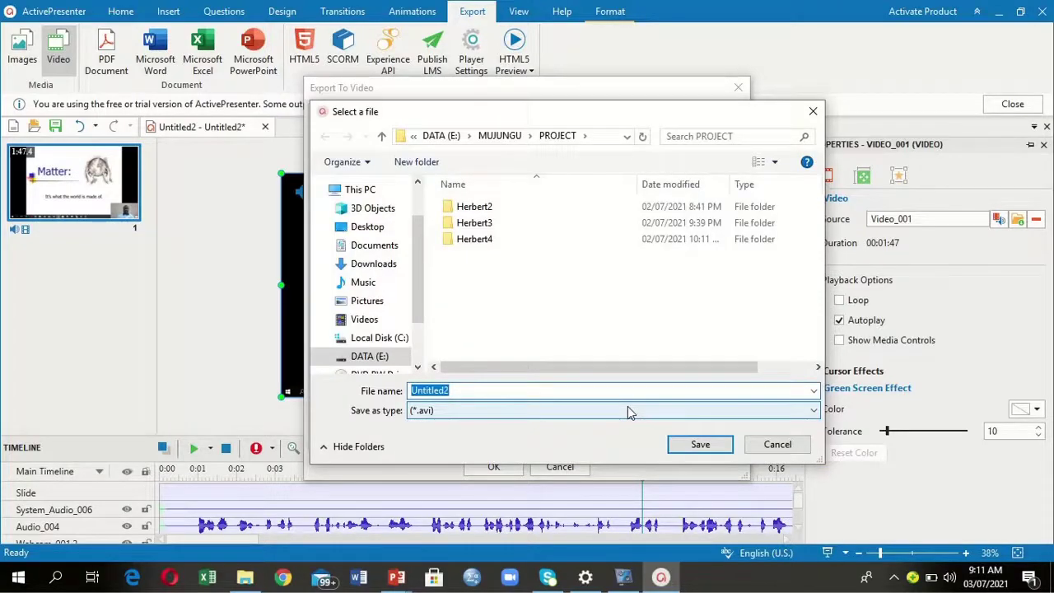
# Save the export as Matter in the Videos folder, keeping MP4 as the file type
pyautogui.click(378, 327)
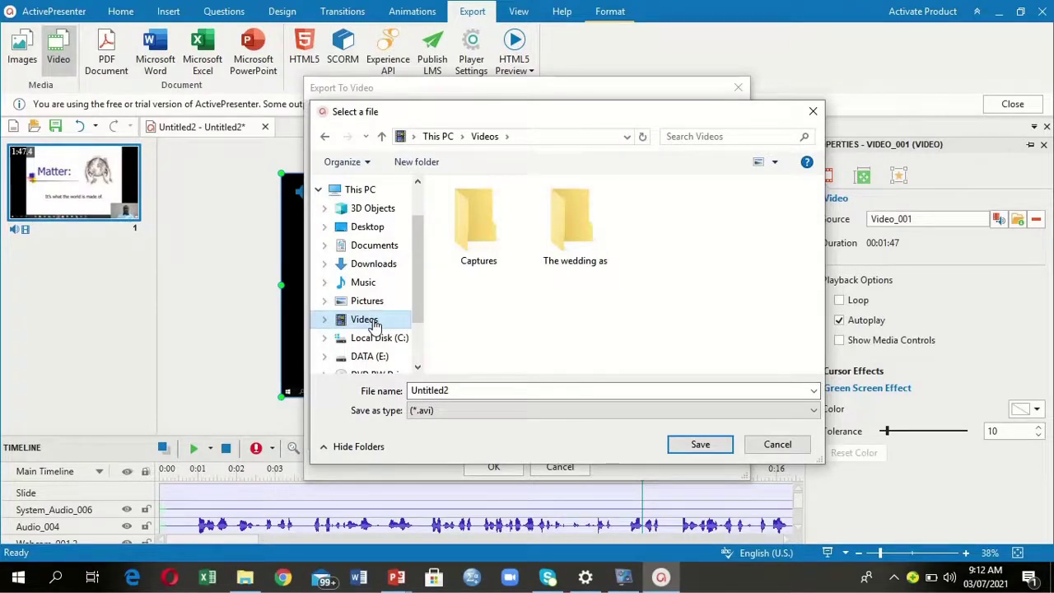
pyautogui.doubleClick(435, 391)
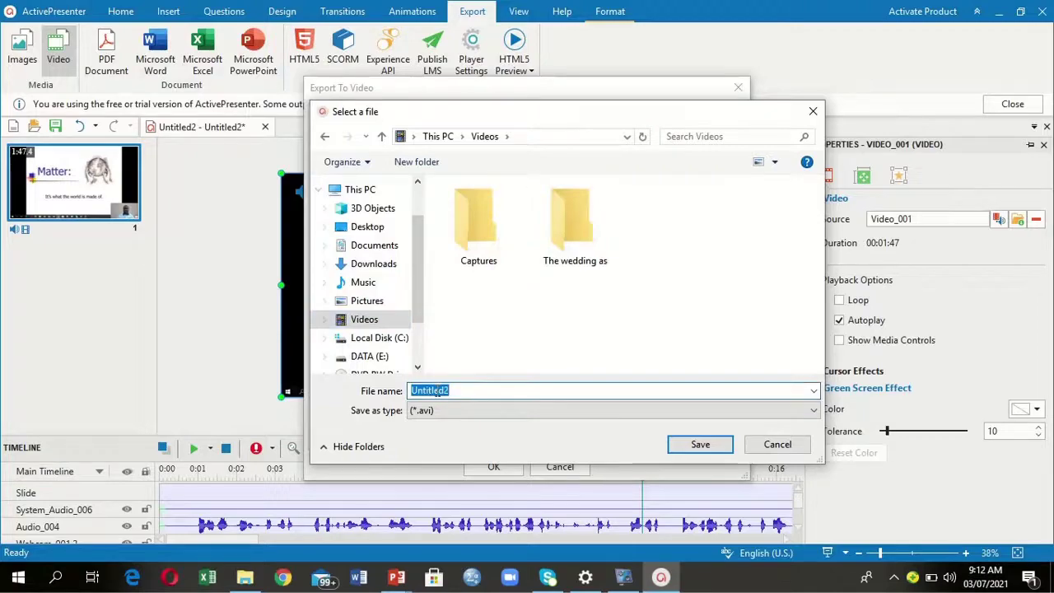
pyautogui.write('Matter')
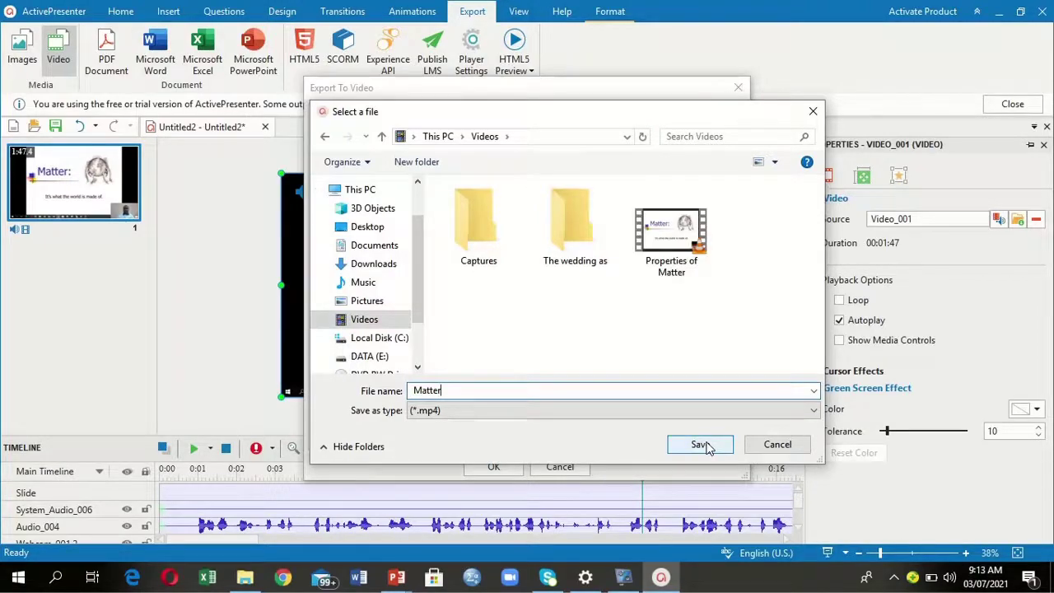
pyautogui.click(586, 419)
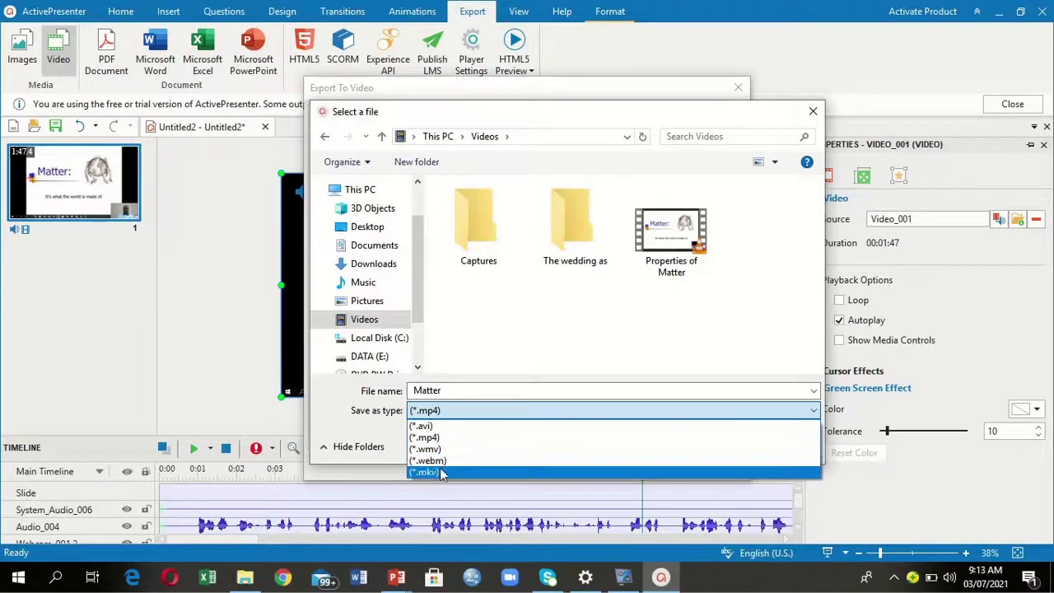
pyautogui.click(512, 438)
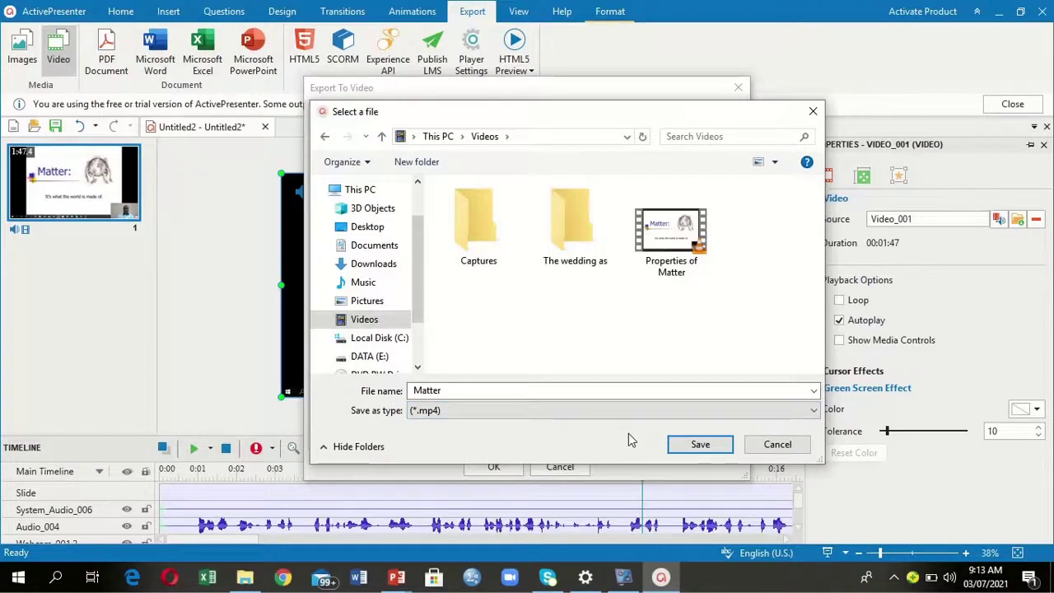
pyautogui.click(689, 446)
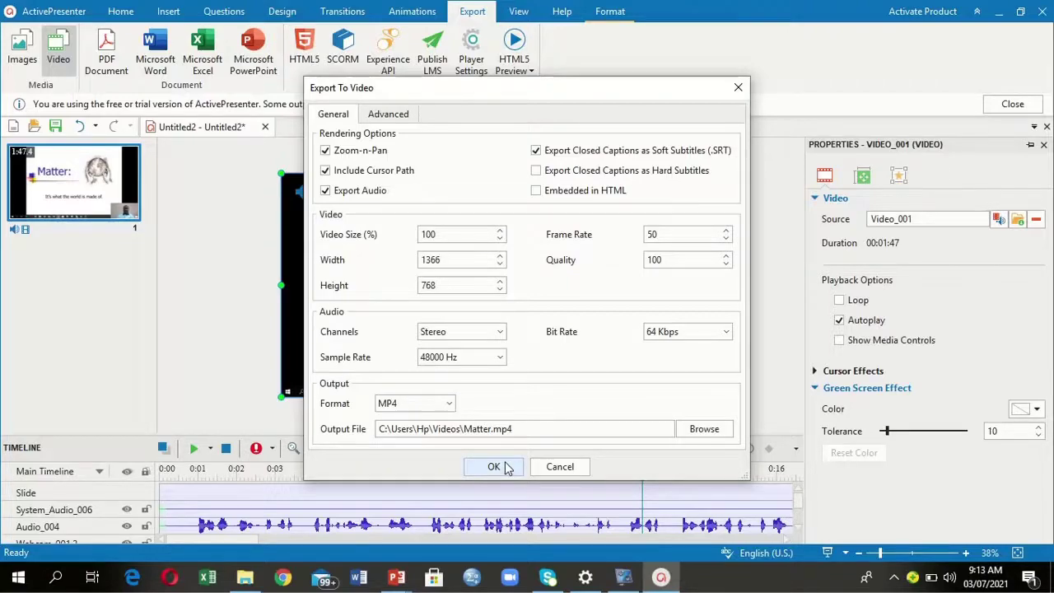
# Export the Matter video and open its containing folder once processing finishes
pyautogui.click(495, 466)
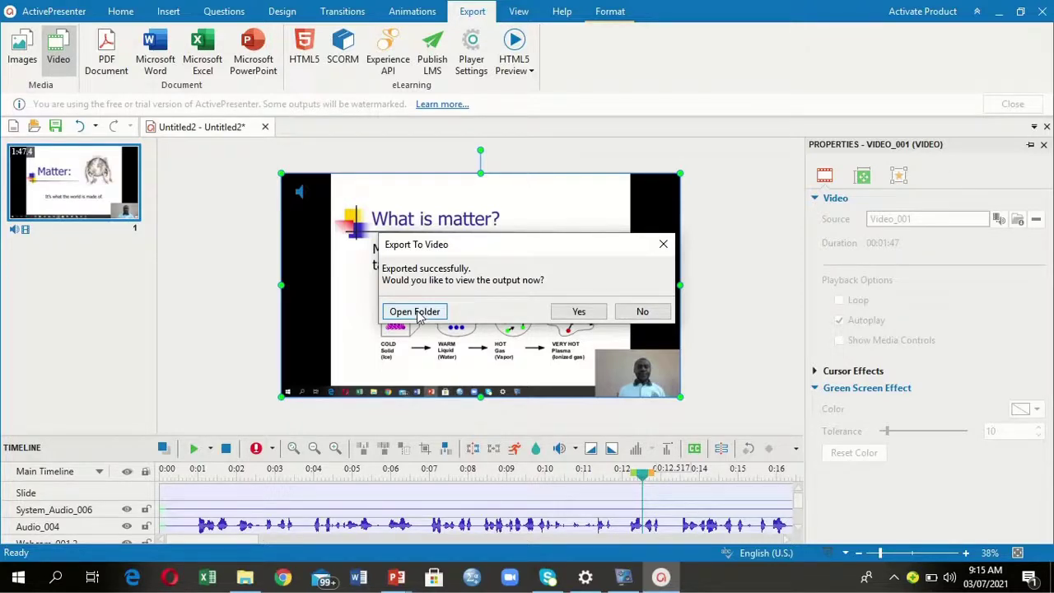
pyautogui.click(414, 311)
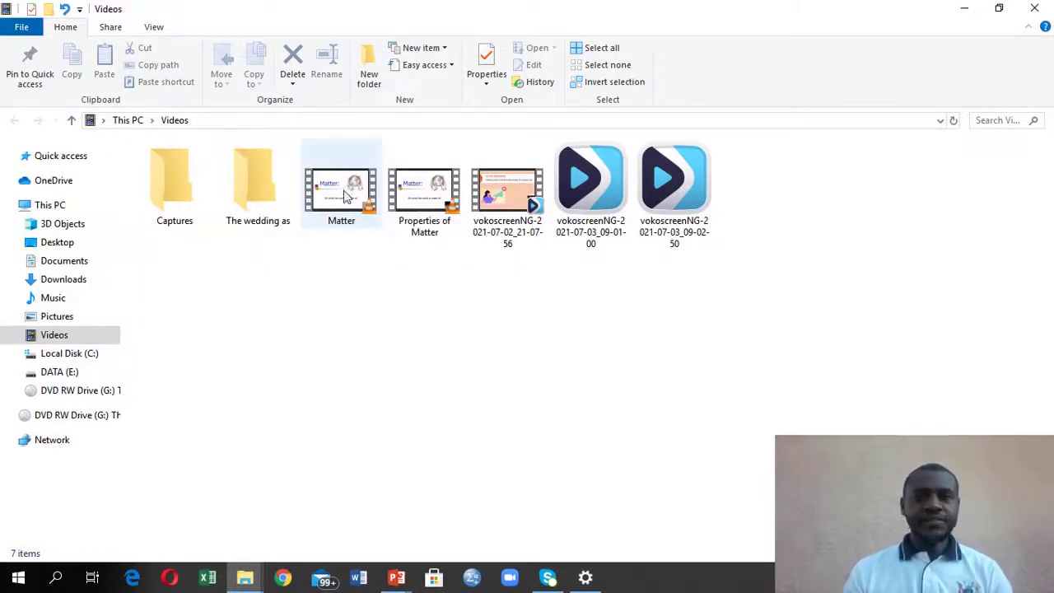
# Open Matter.mp4 from the Videos folder in VLC media player
pyautogui.click(346, 195)
pyautogui.rightClick(346, 196)
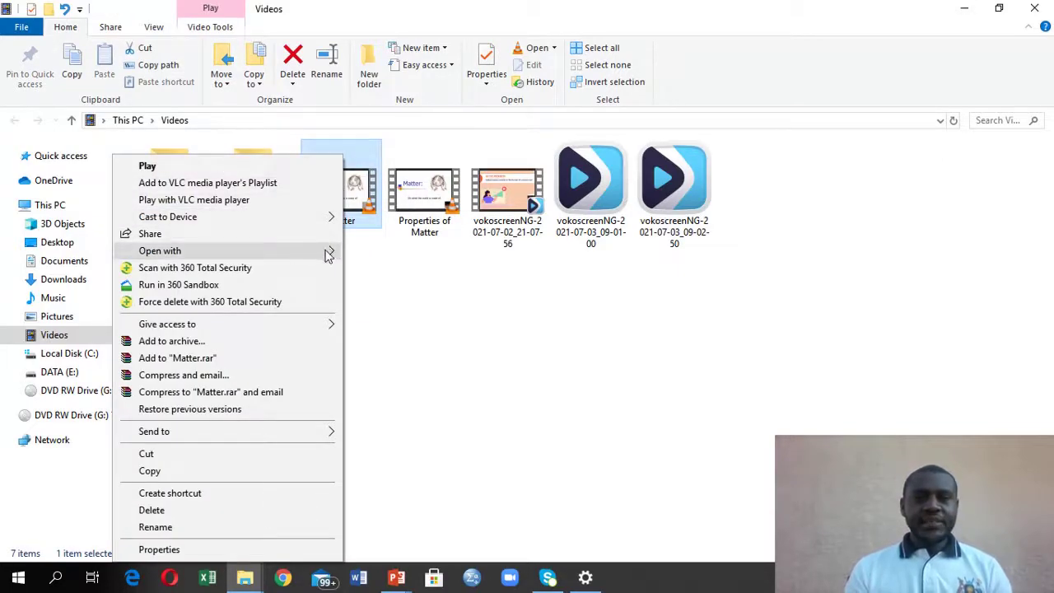
pyautogui.moveTo(328, 253)
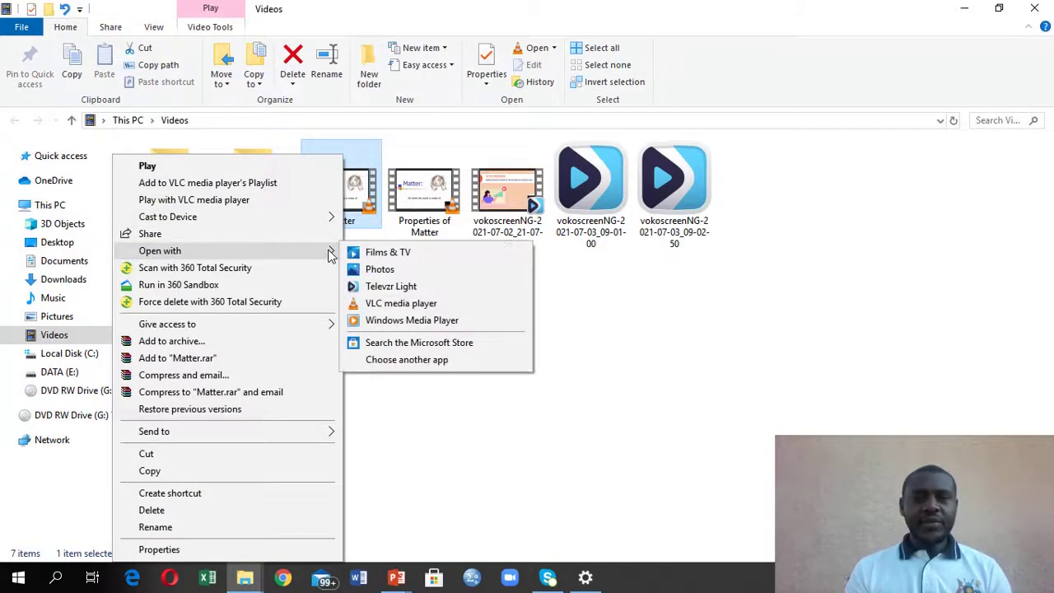
pyautogui.click(404, 304)
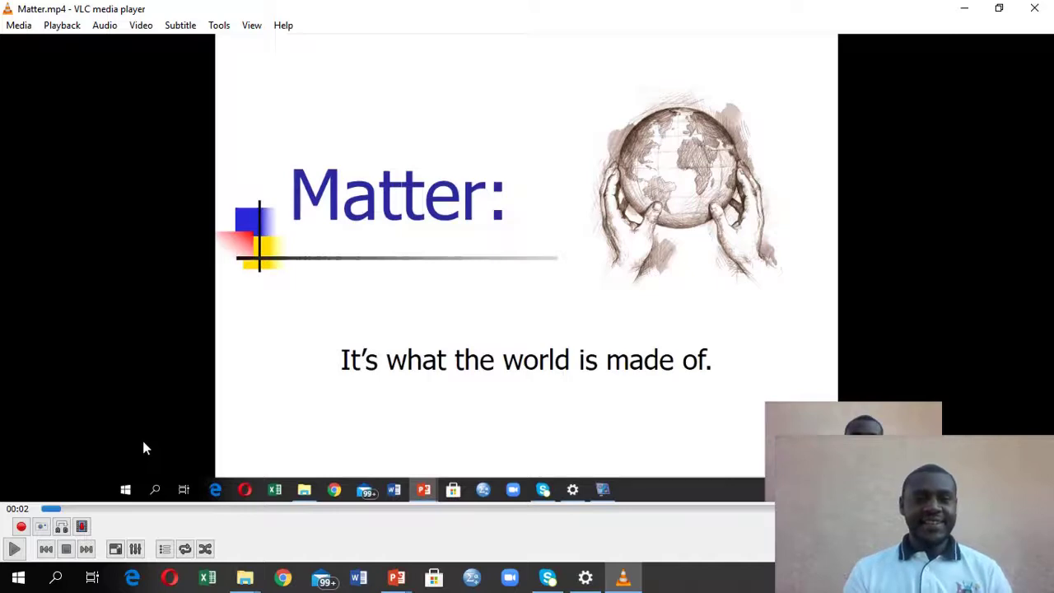
# Play Matter.mp4, seeking through about 00:30, 00:59, Thank You and Review Questions, then pause
pyautogui.click(14, 550)
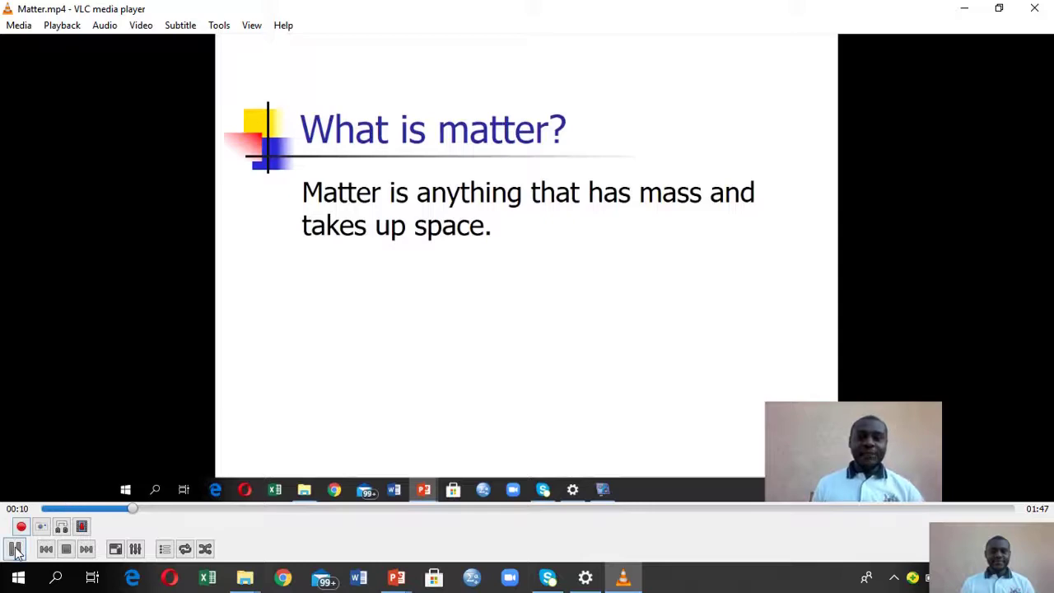
pyautogui.click(315, 509)
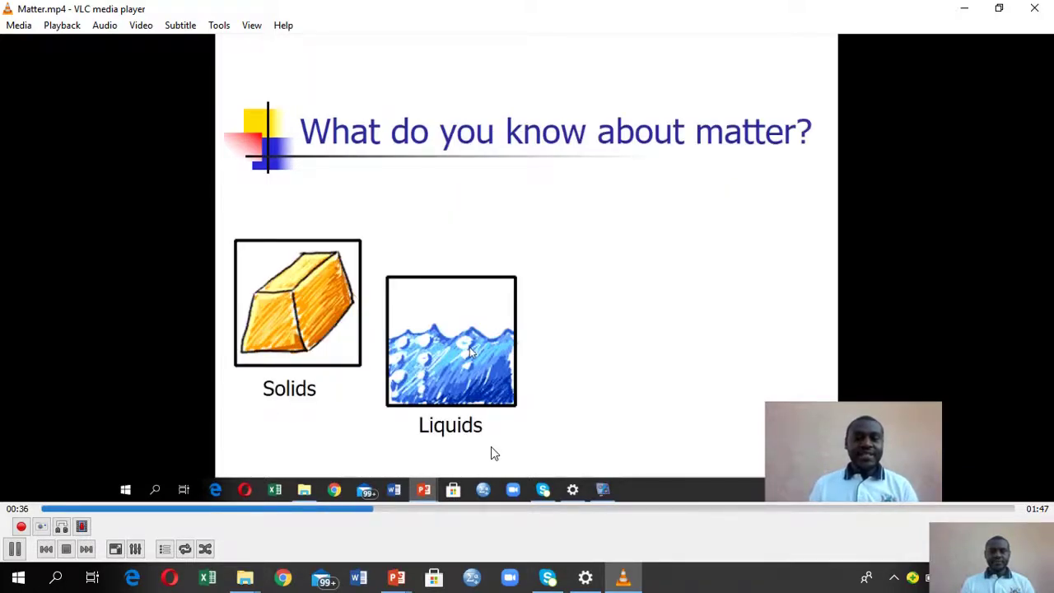
pyautogui.hotkey('shift', 'Right')
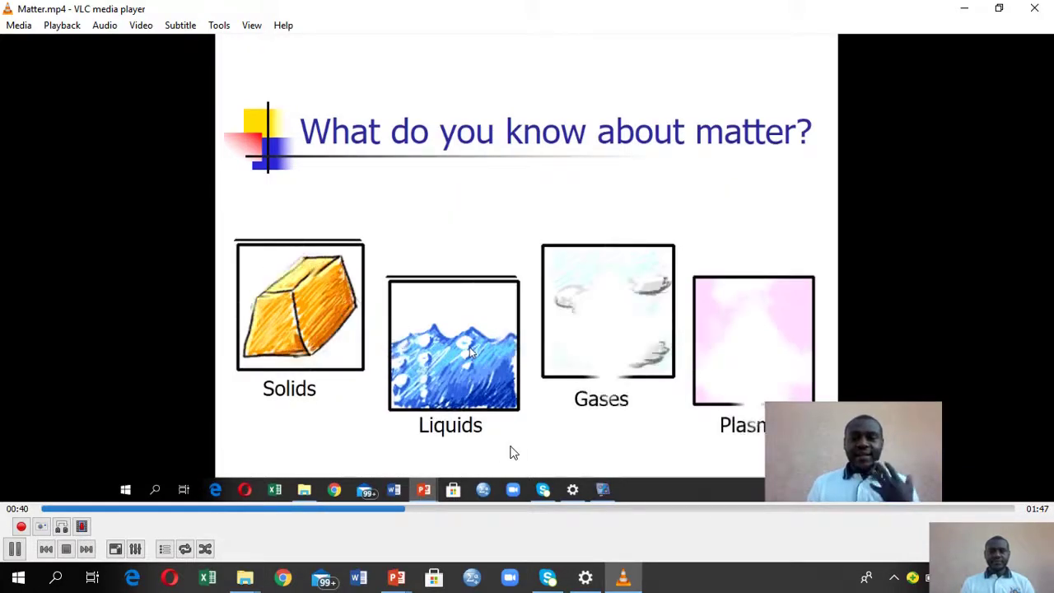
pyautogui.click(578, 509)
pyautogui.click(849, 509)
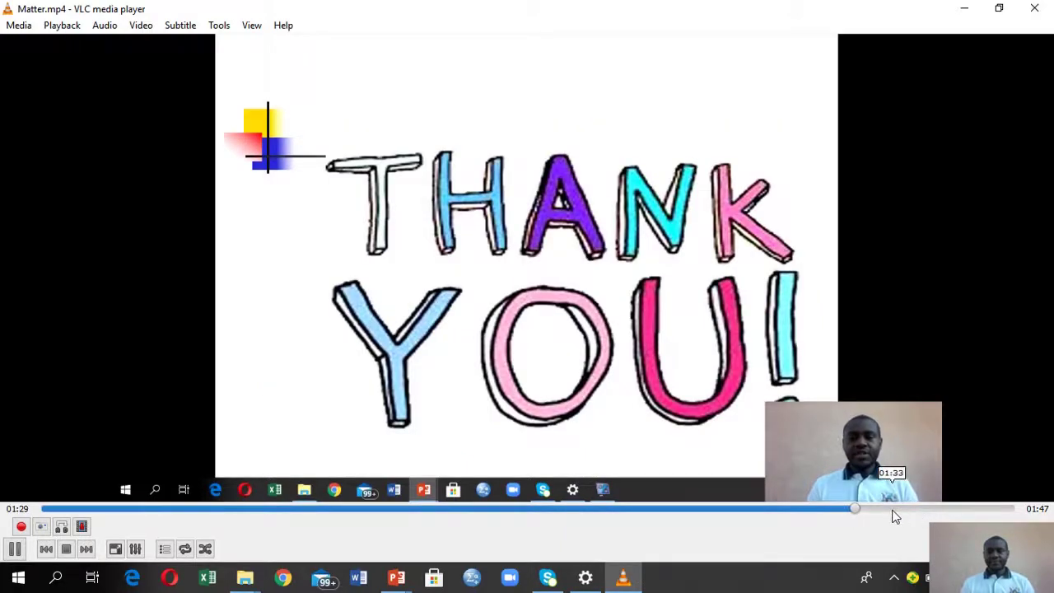
pyautogui.click(836, 509)
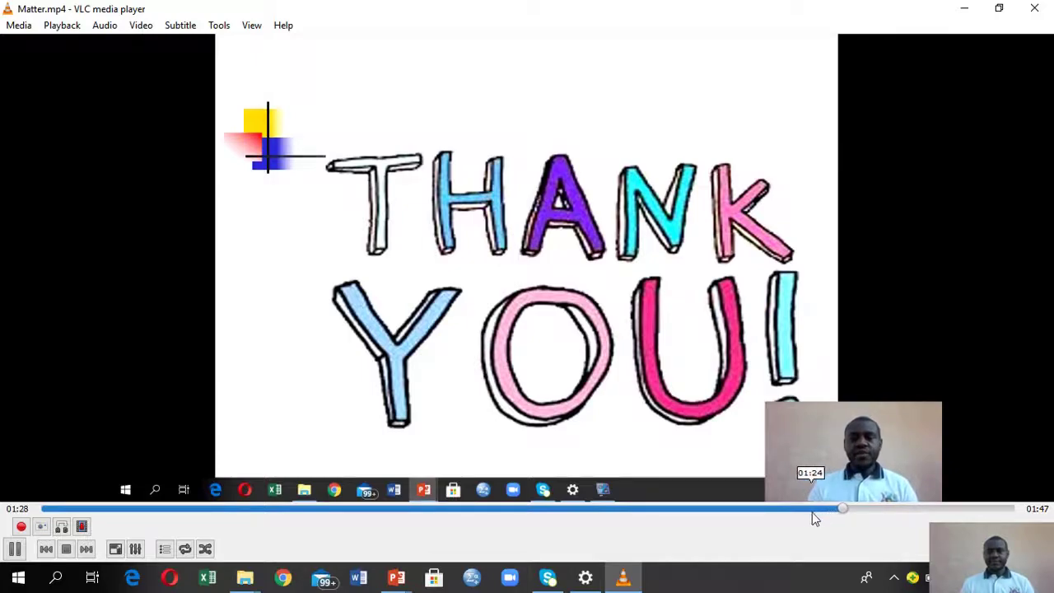
pyautogui.click(799, 509)
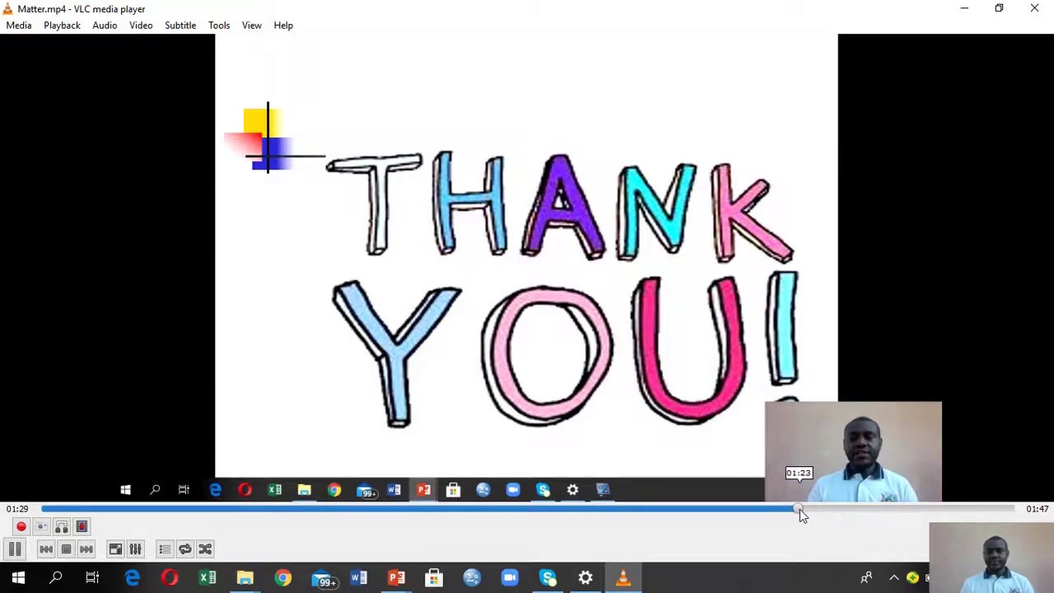
pyautogui.click(696, 511)
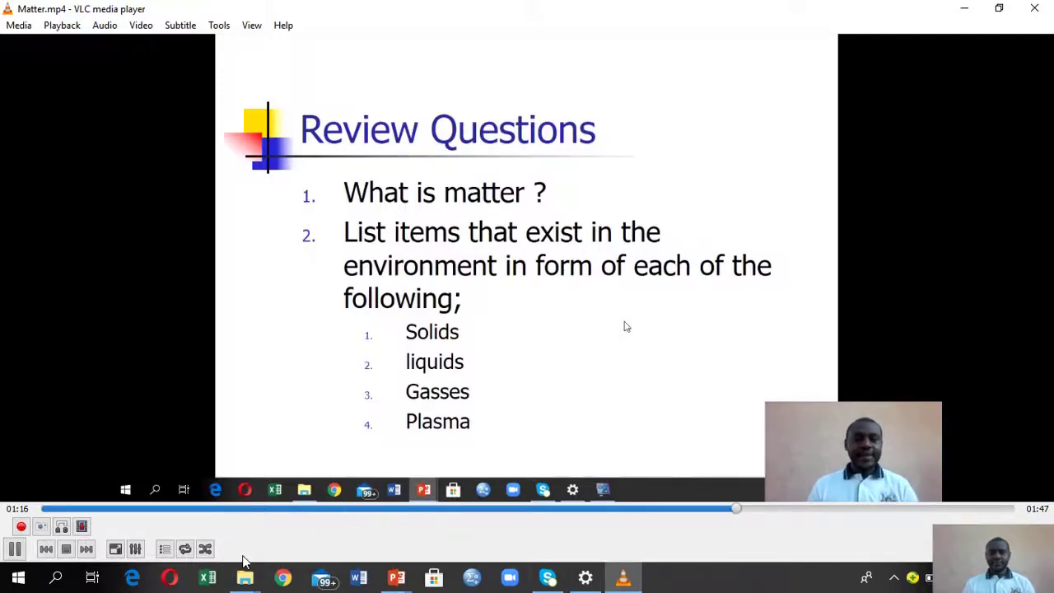
pyautogui.click(15, 549)
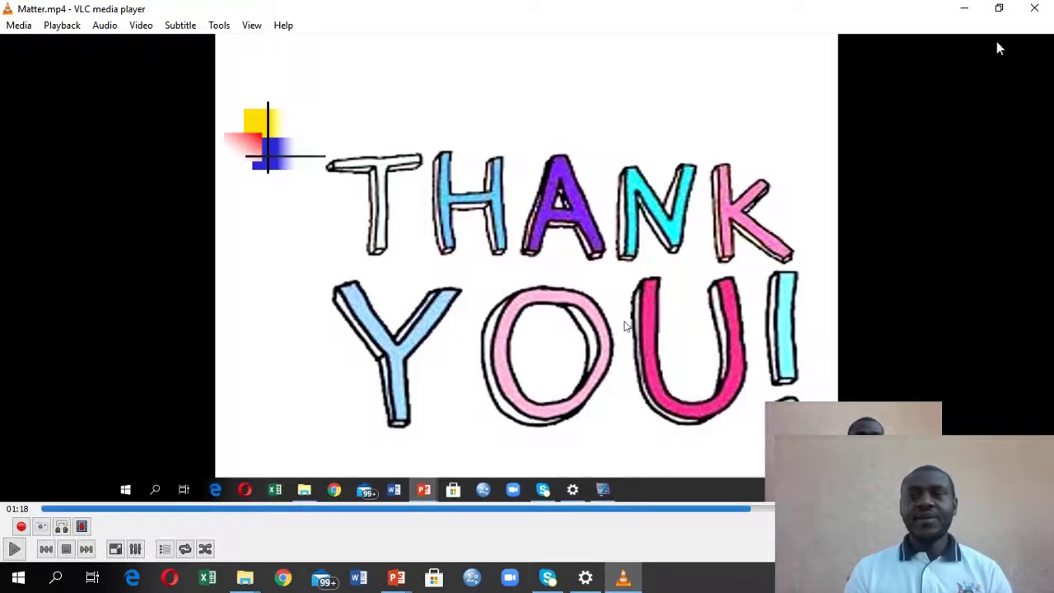
# Close VLC to return to the Videos folder with the 8.64 MB Matter video
pyautogui.click(1034, 12)
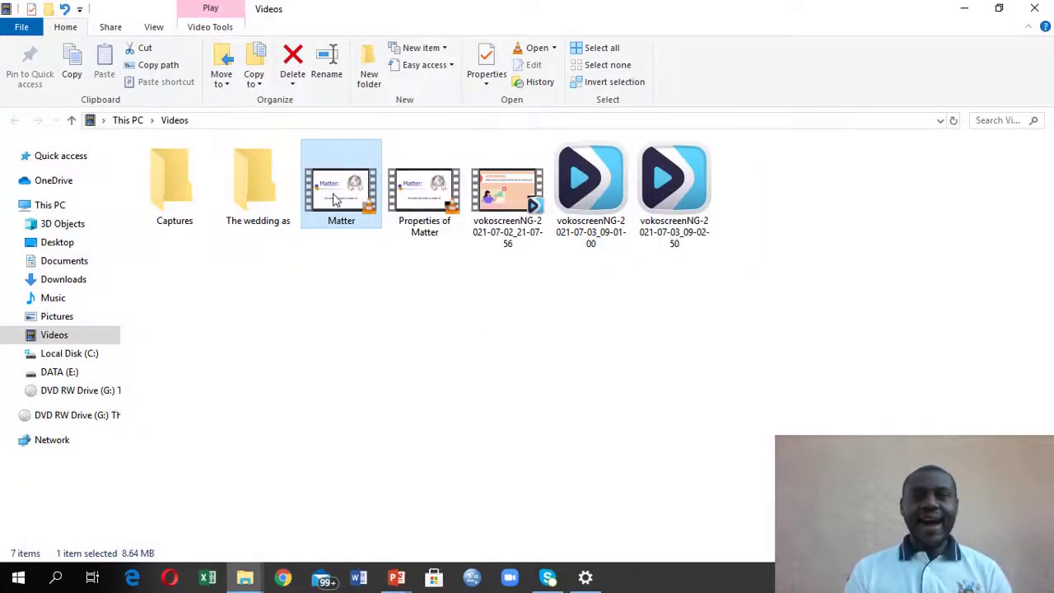